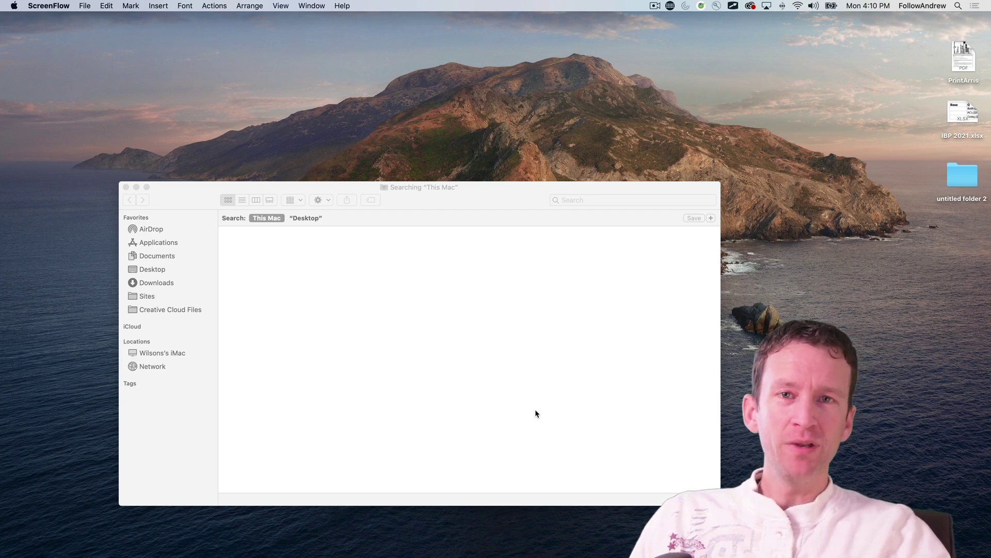
Switch from Finder to the Adobe XD untitled document with its empty Web 1920 artboard
key(super+Tab)
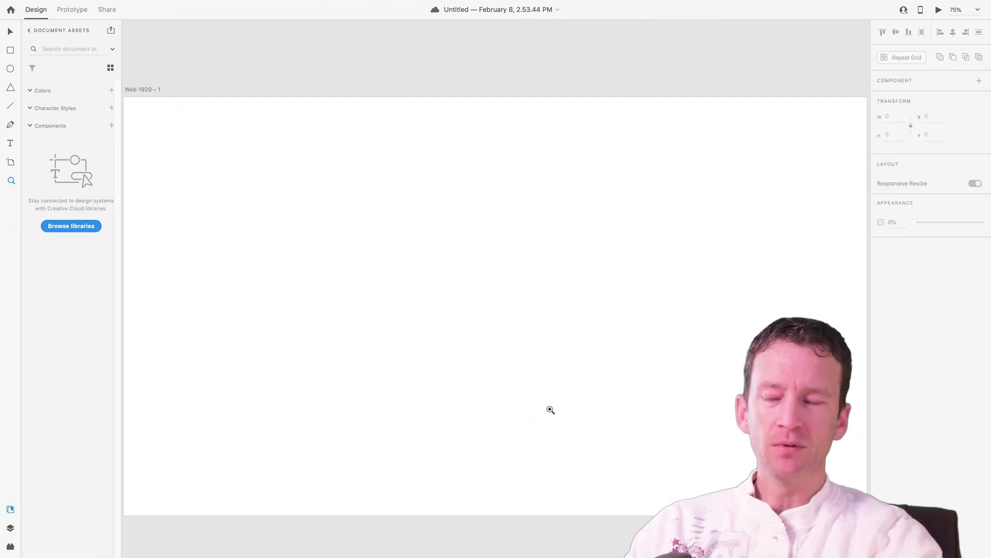
Draw a rectangle on the artboard and fill it blue-purple
click(11, 52)
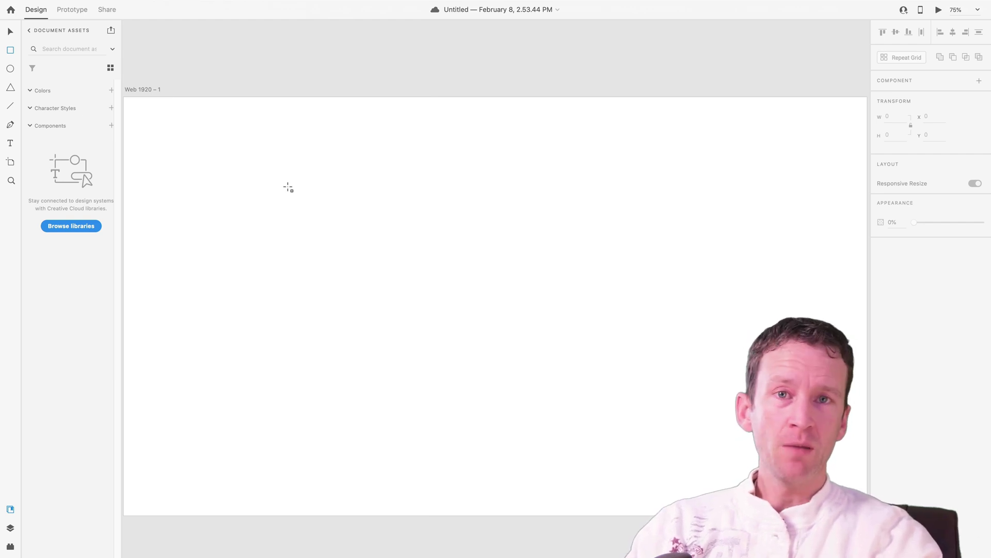
mouse_move(285, 163)
mouse_down()
mouse_move(414, 215)
mouse_move(405, 210)
mouse_up()
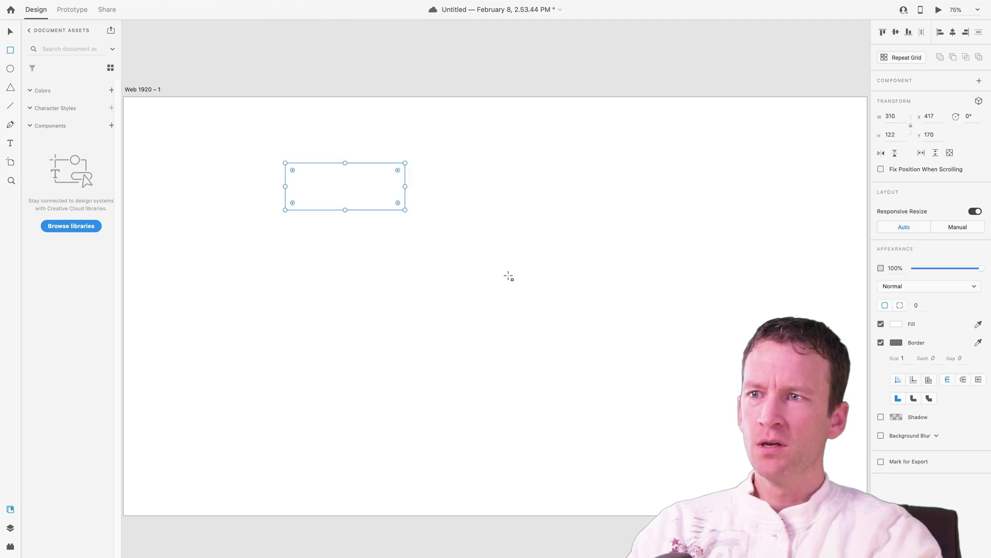
click(897, 324)
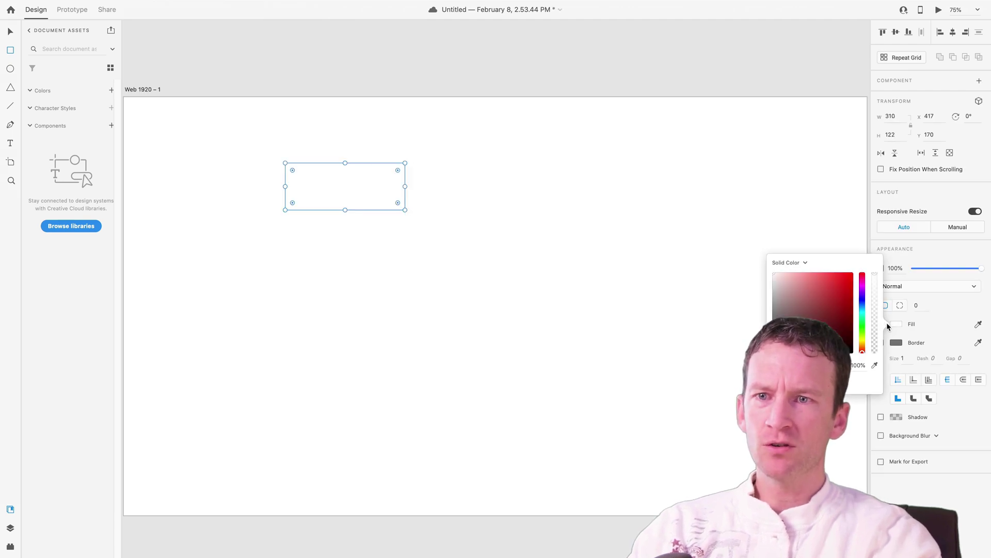
click(862, 304)
drag(862, 304, 811, 279)
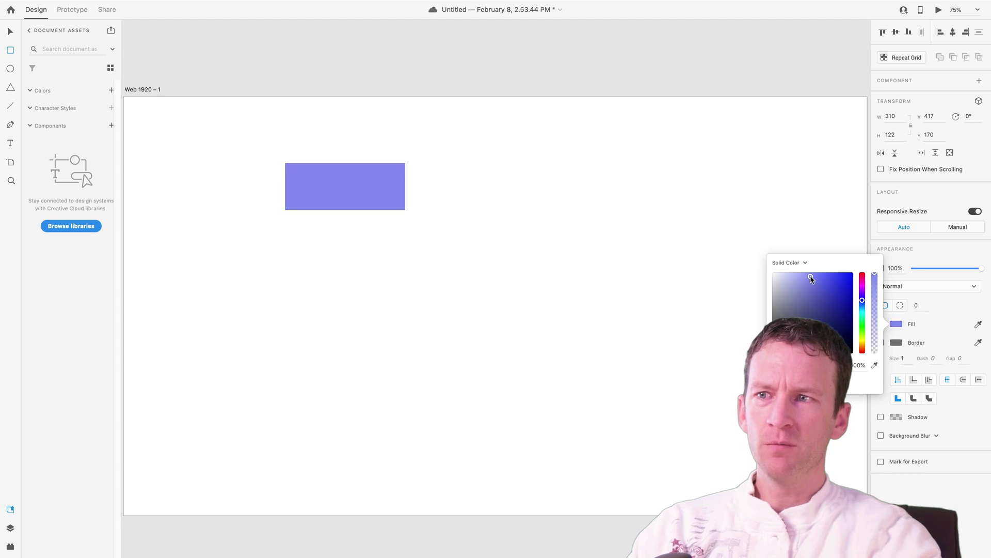
Give the rectangle a black size-5 border and a 500 corner radius to form a pill
click(889, 343)
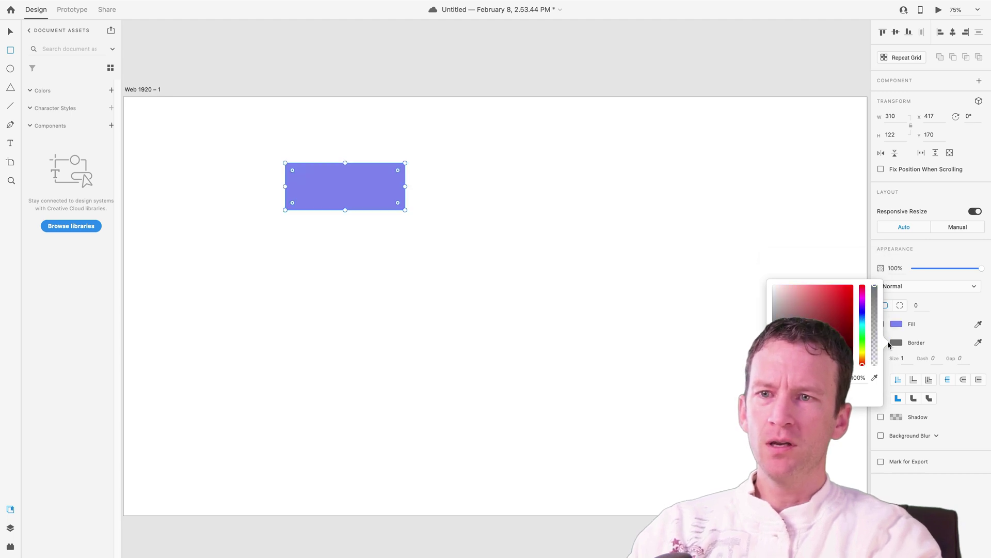
drag(840, 335, 842, 364)
click(883, 359)
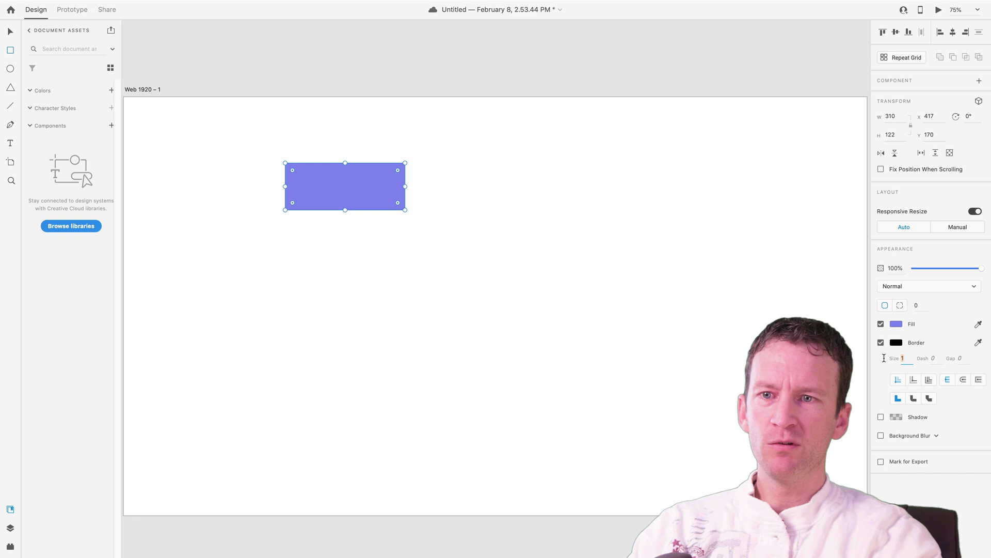
text(5)
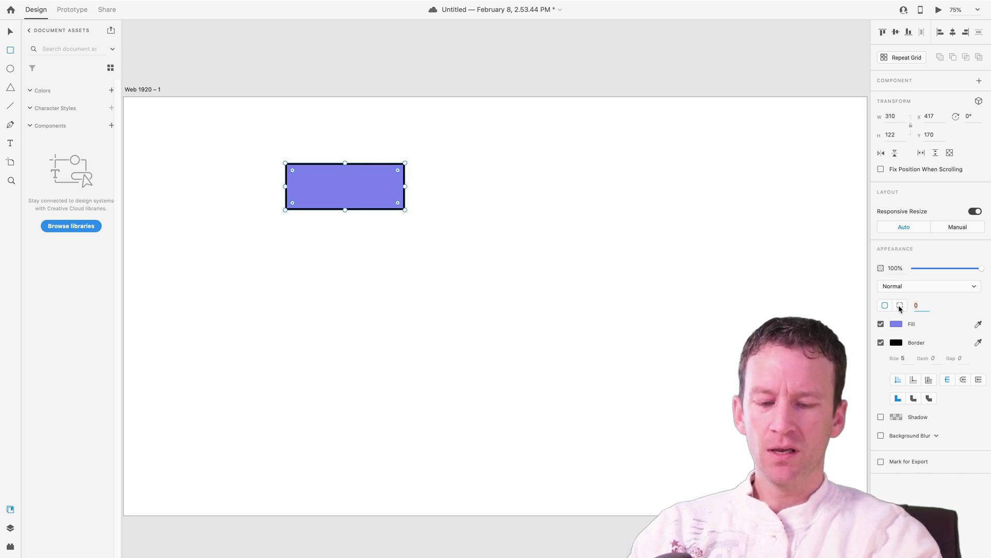
text(500)
key(Return)
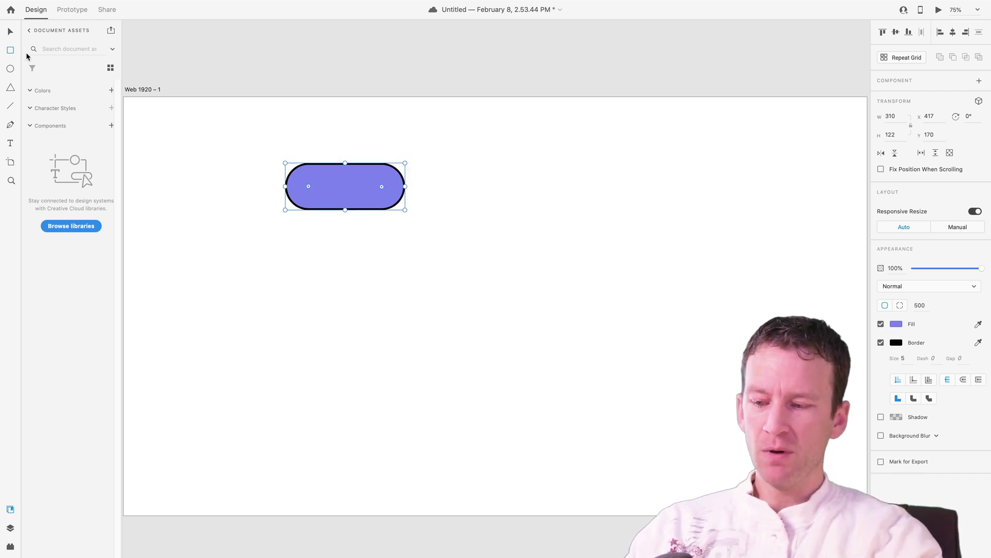
Add a white 'BUTTON' label inside the pill, centre it, and shrink it to size 54
key(t)
click(321, 192)
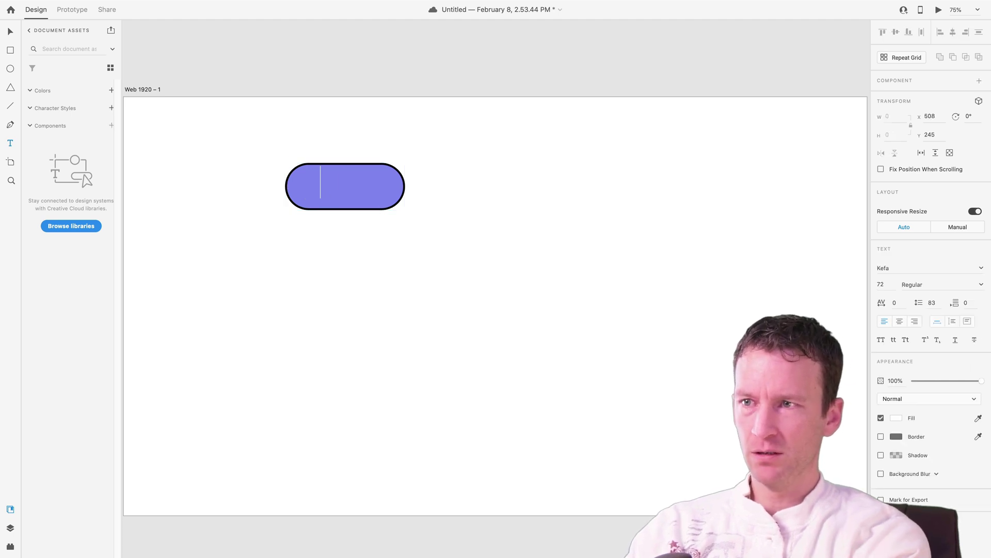
text(B)
key(BackSpace)
text(BUTTO)
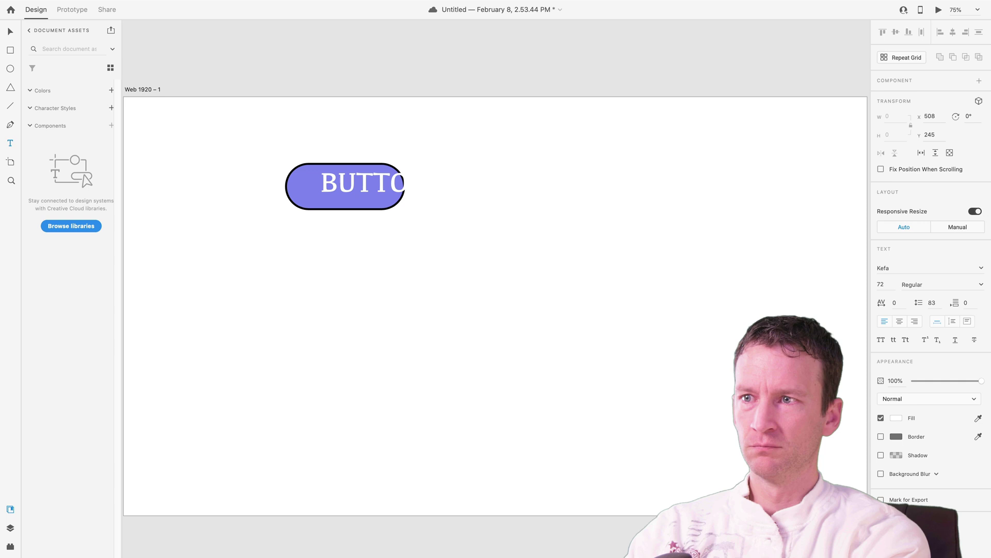
key(Escape)
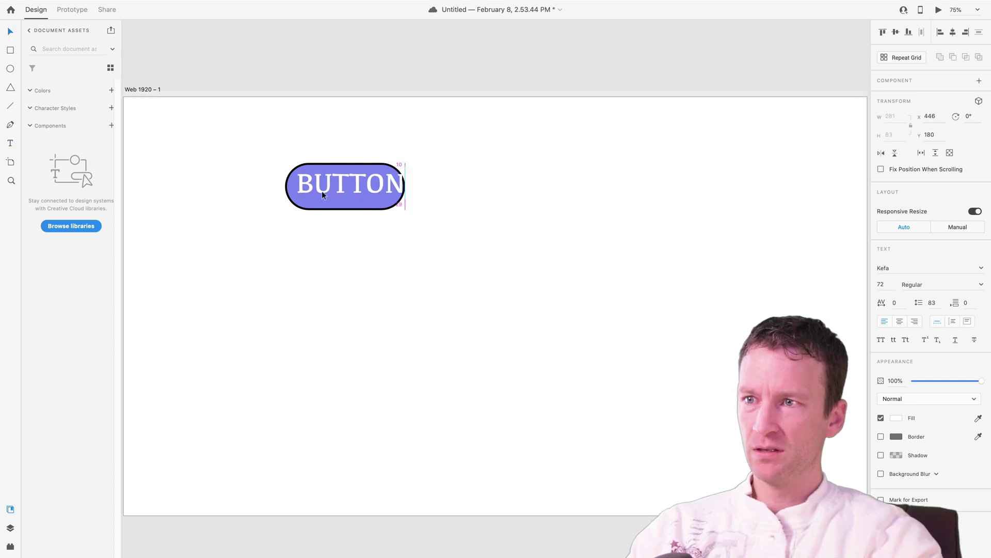
drag(322, 191, 326, 192)
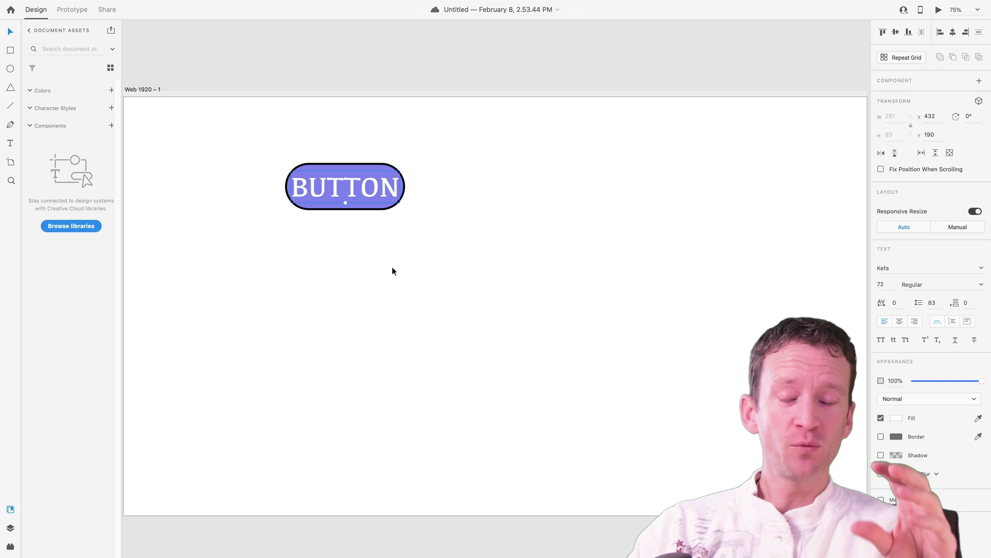
click(385, 266)
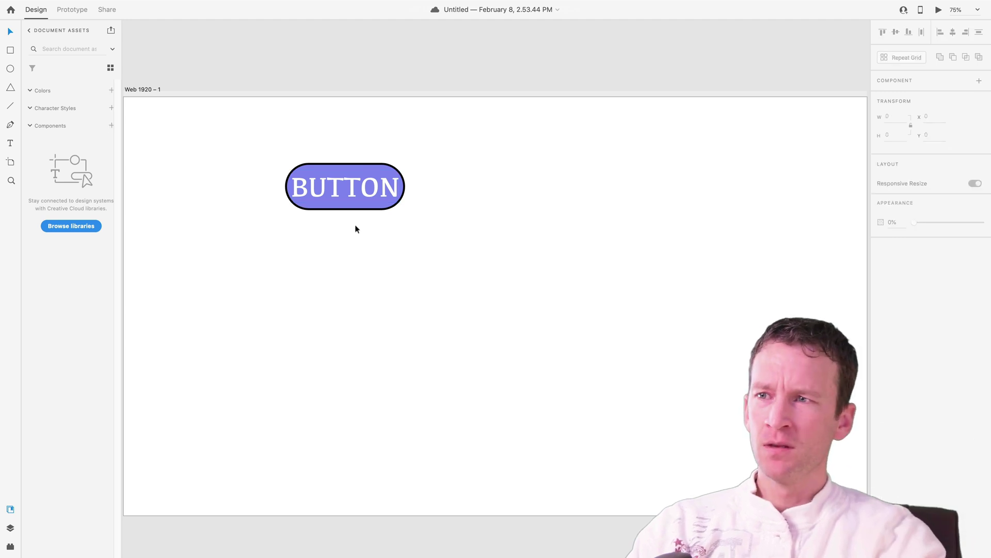
click(340, 197)
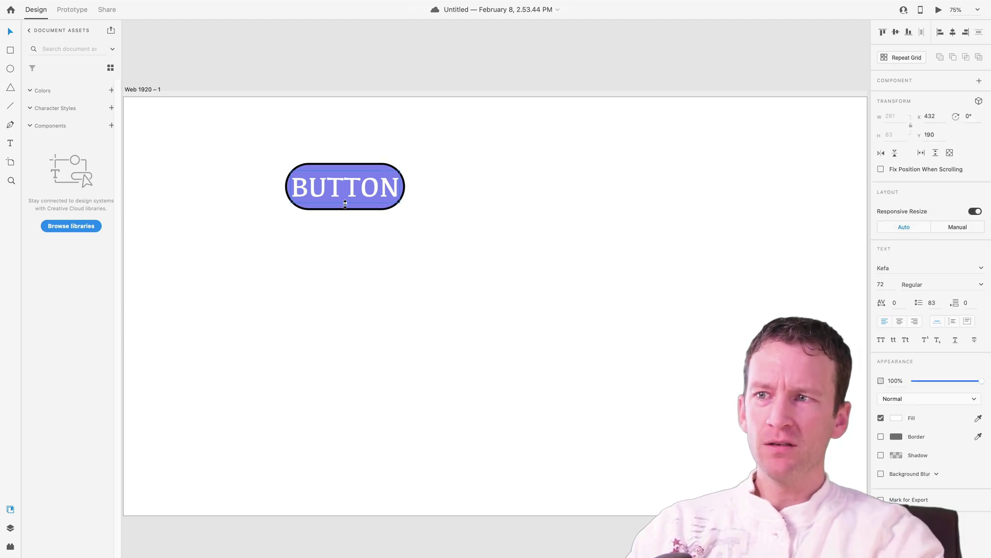
drag(345, 203, 353, 185)
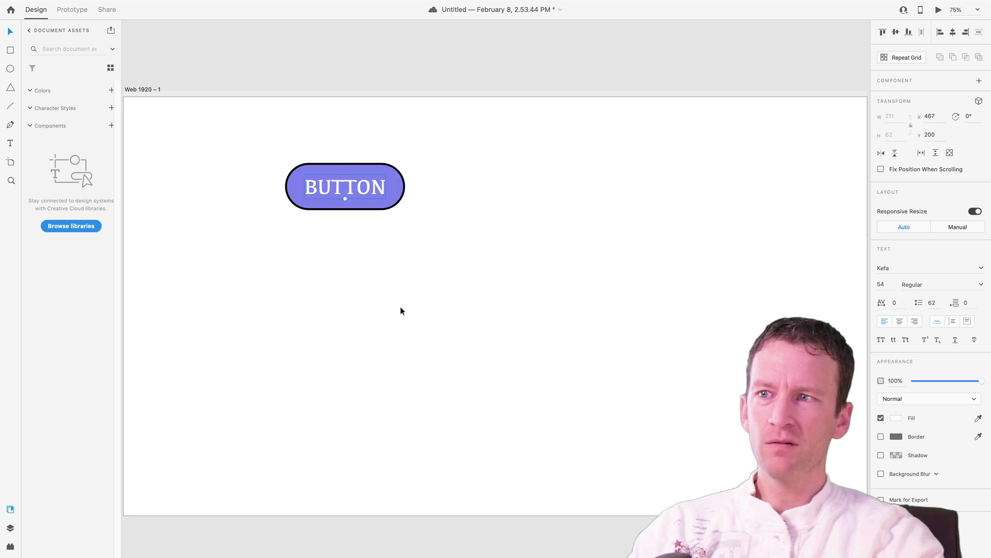
Zoom in on the pill, select it with its label, and make them Component 6
key(z)
click(334, 197)
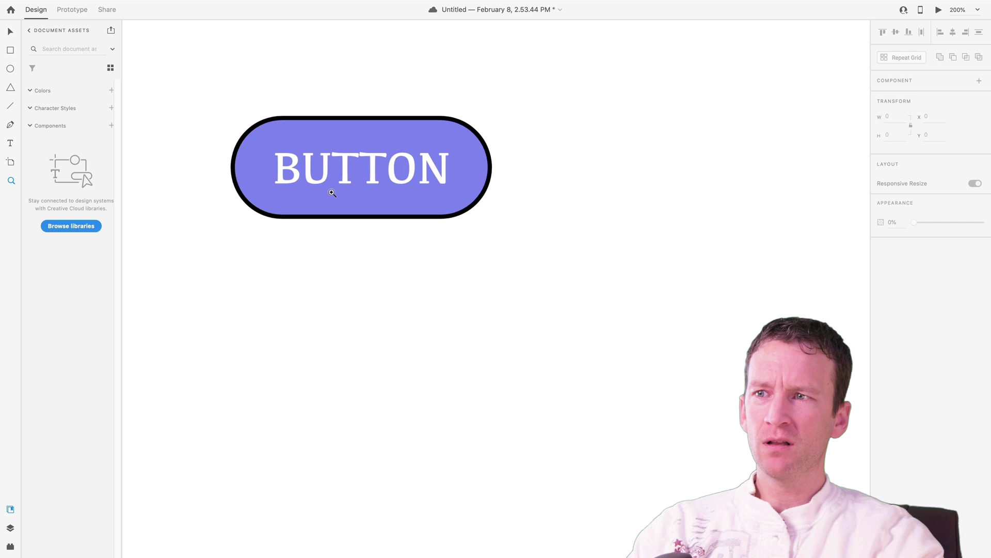
drag(332, 193, 418, 246)
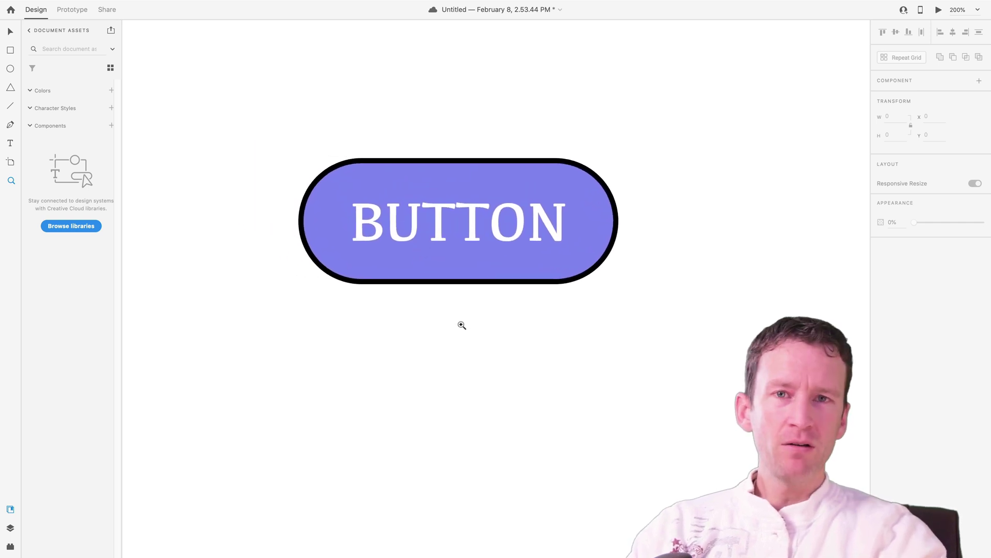
key(v)
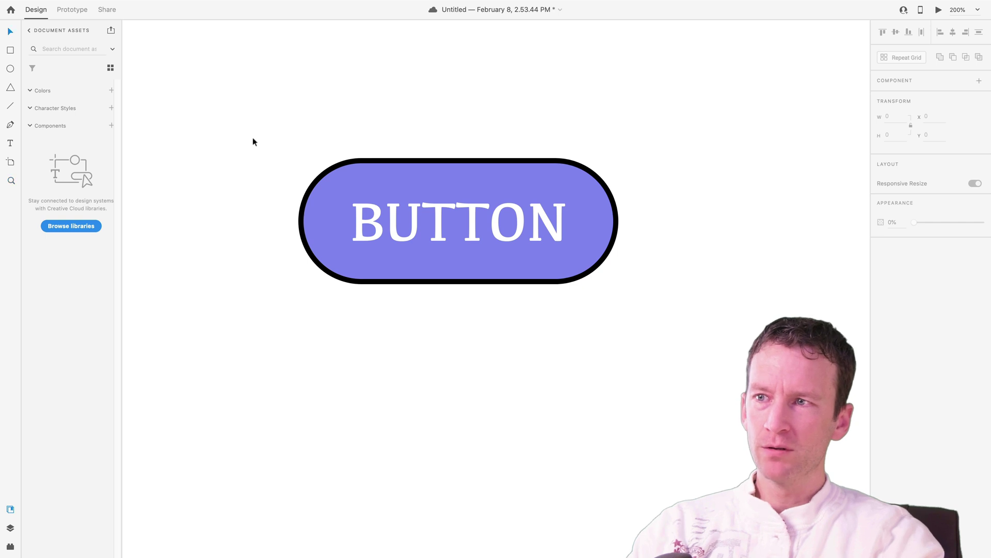
drag(268, 112, 715, 368)
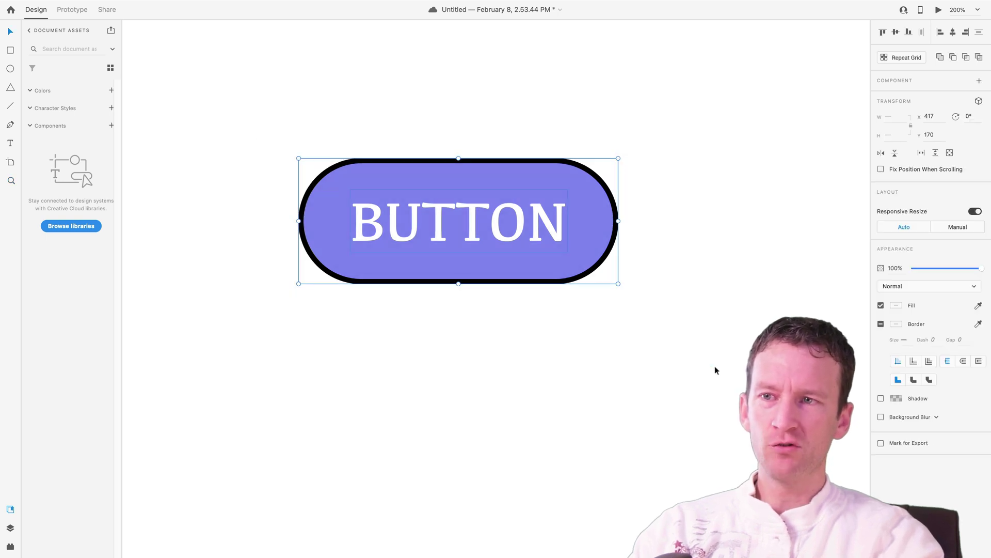
key(super+k)
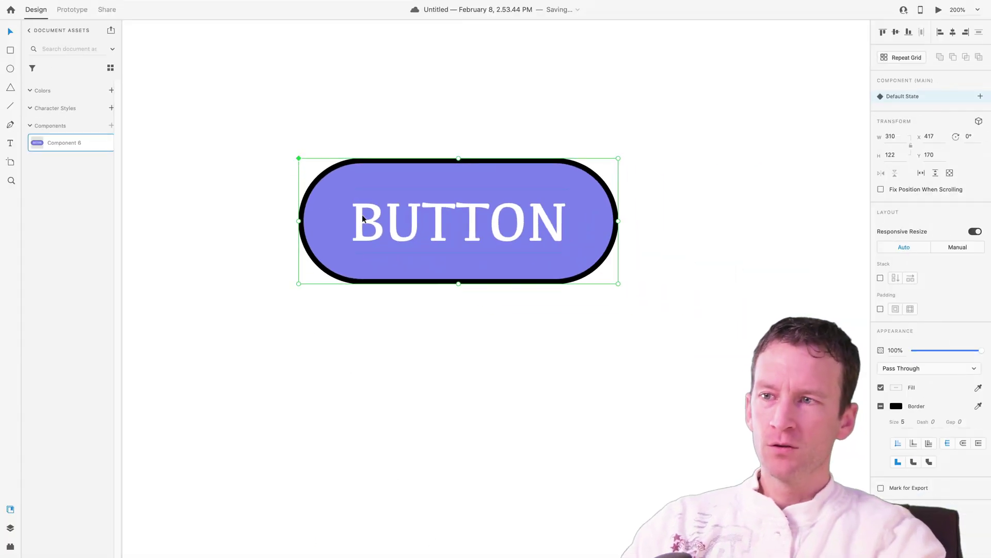
Move the button to the artboard's top-left and duplicate it into a row to the right
scroll(362, 211, down, 5)
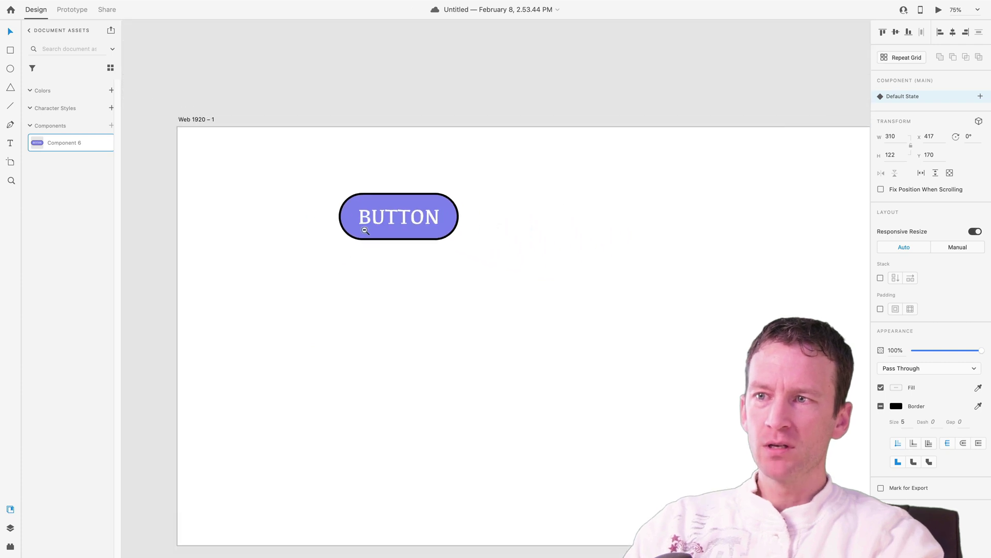
drag(371, 279, 375, 284)
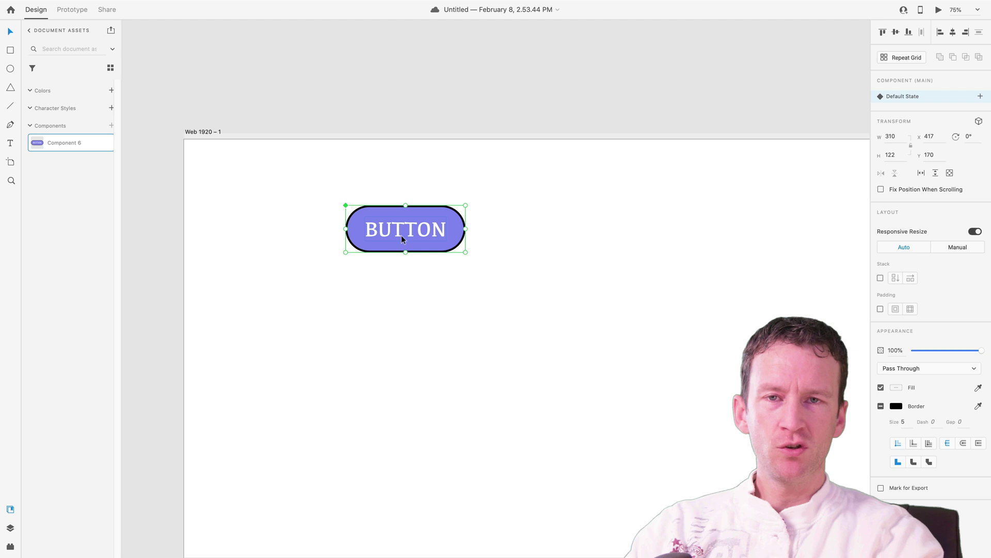
scroll(354, 276, right, 5)
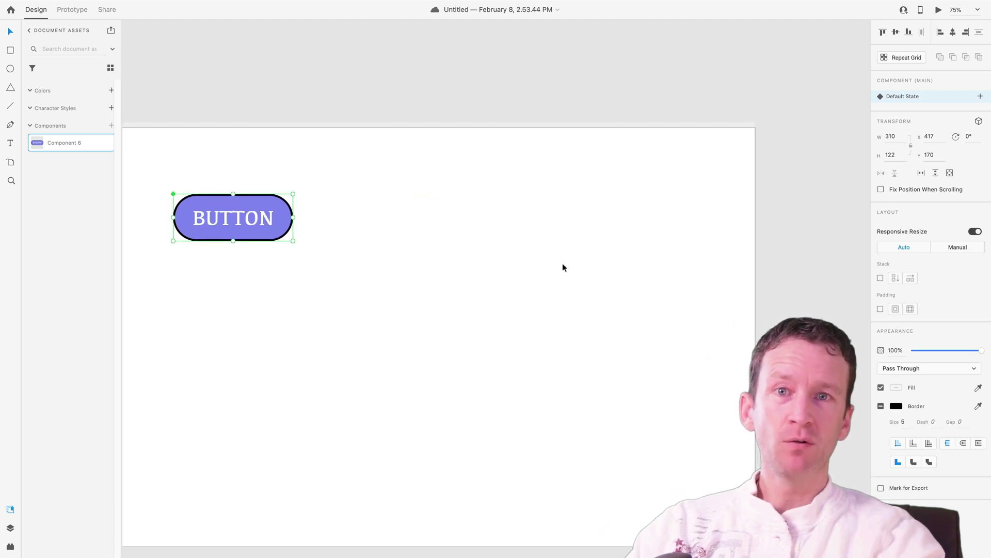
scroll(562, 267, left, 5)
drag(324, 223, 183, 206)
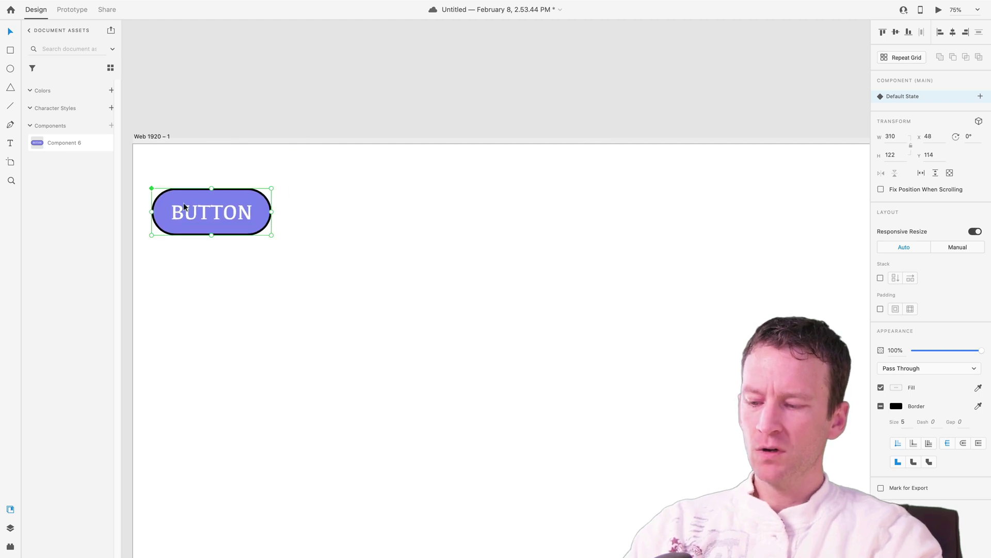
key(alt)
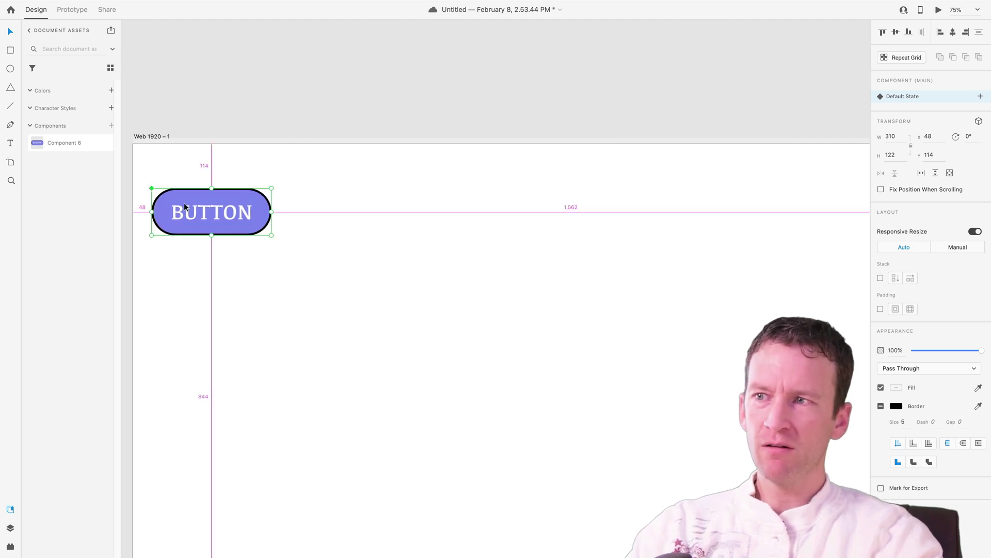
drag(184, 207, 755, 228)
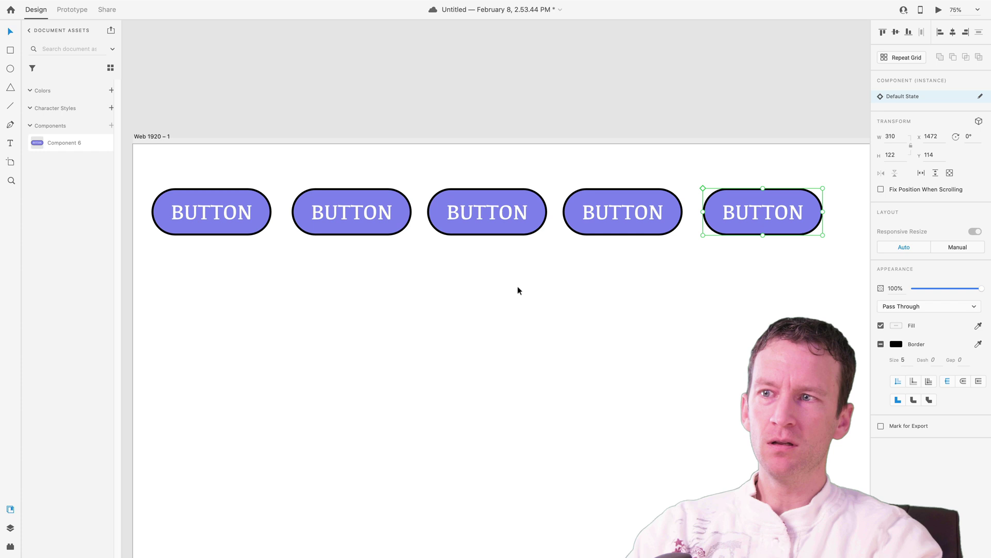
Shift the third, fourth and fifth buttons right so every gap equals 52
drag(369, 292, 745, 200)
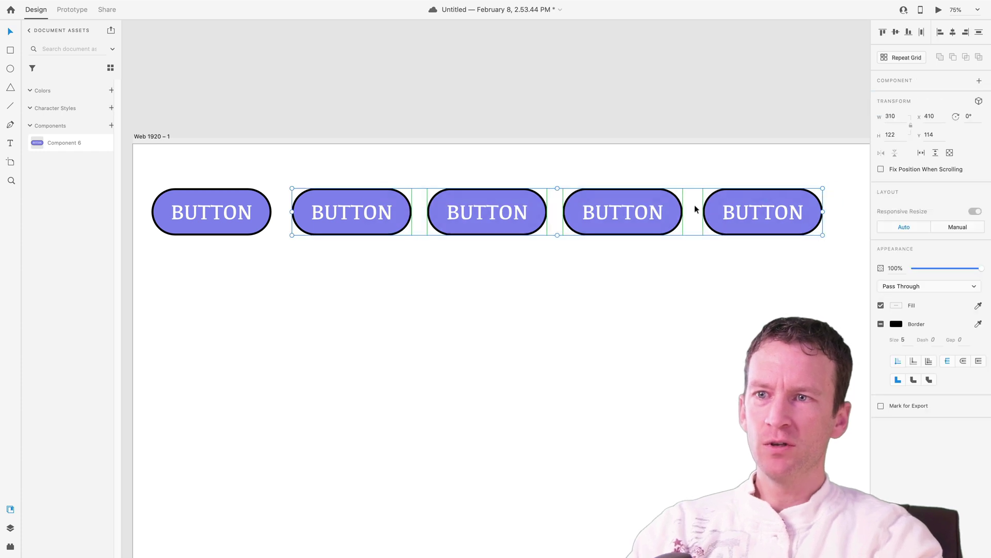
click(666, 263)
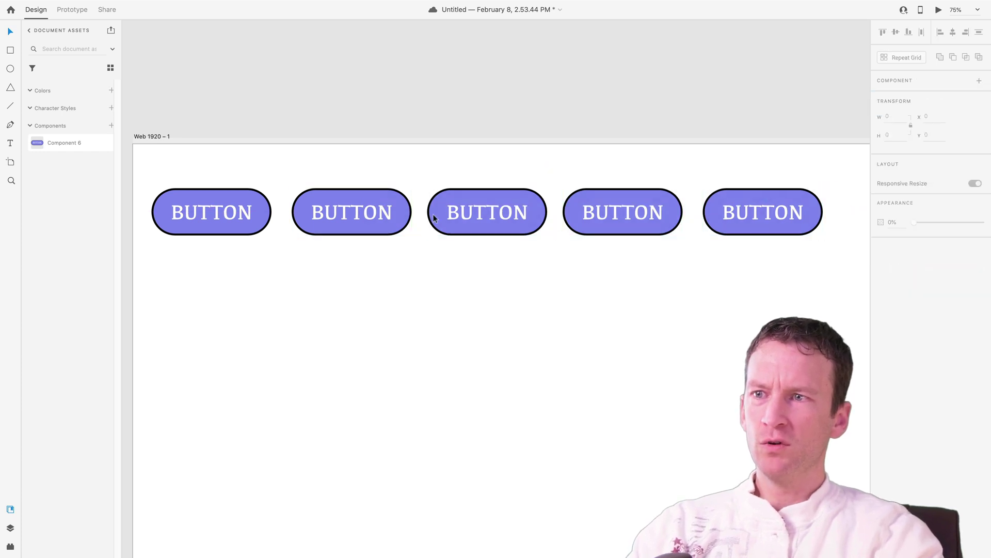
drag(433, 217, 457, 215)
drag(630, 224, 646, 222)
drag(731, 218, 741, 215)
click(243, 283)
click(234, 228)
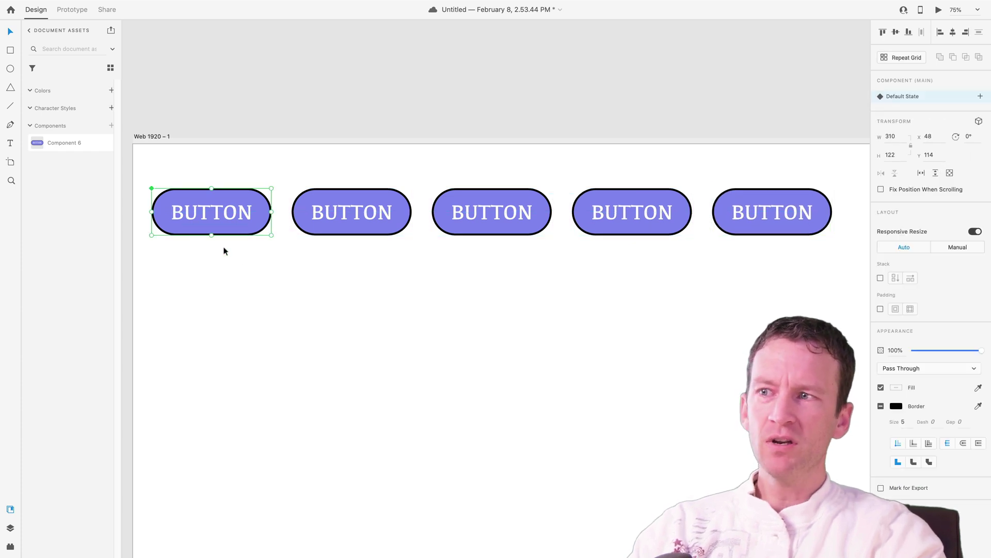
Delete the first button and move the remaining four left so the first sits at x 160
key(Delete)
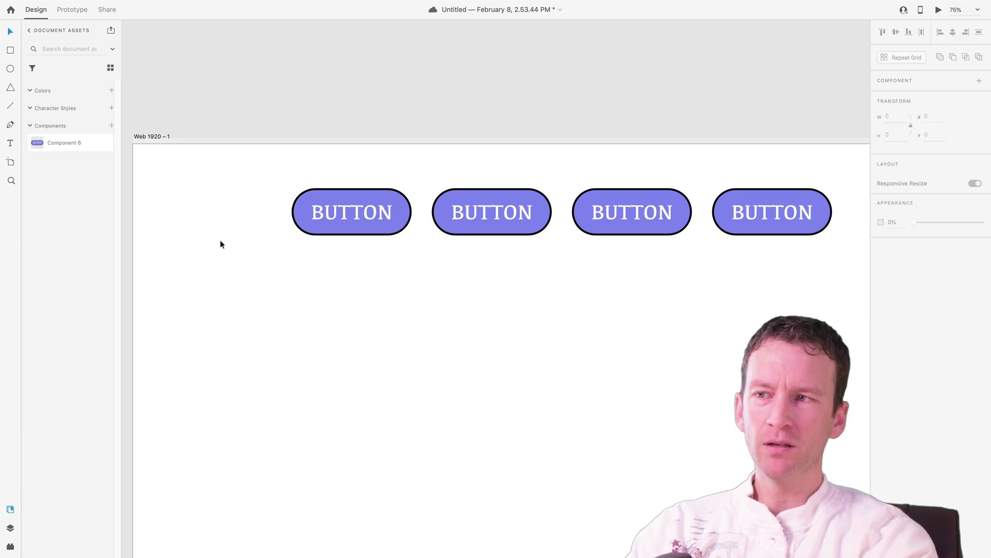
drag(308, 289, 670, 203)
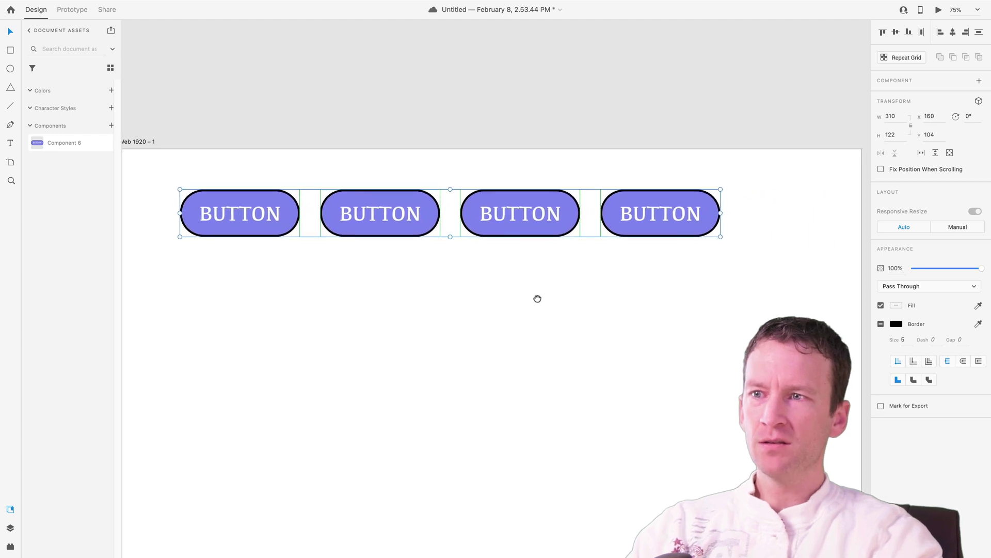
drag(535, 296, 574, 299)
click(570, 308)
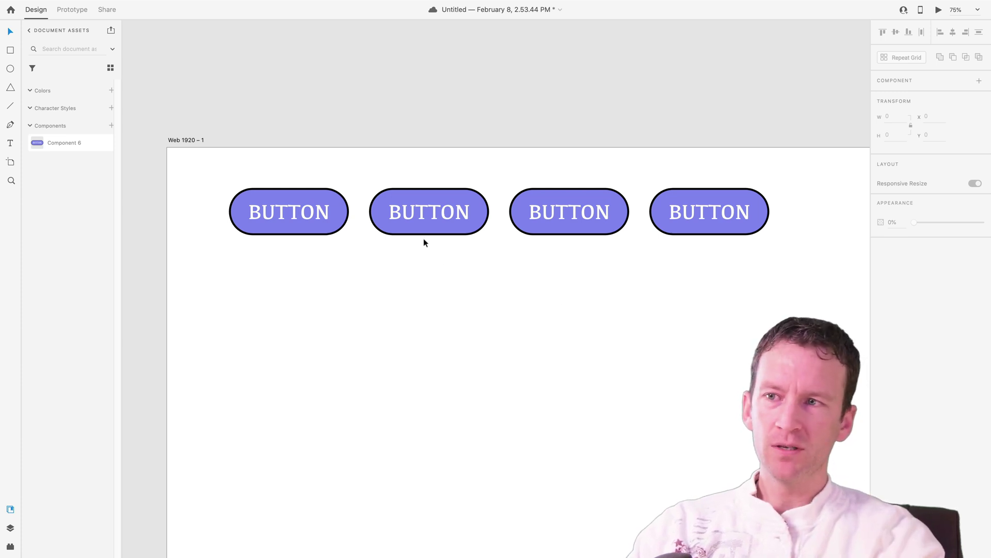
click(425, 214)
Edit the second pill's label to read ABOUT
click(279, 210)
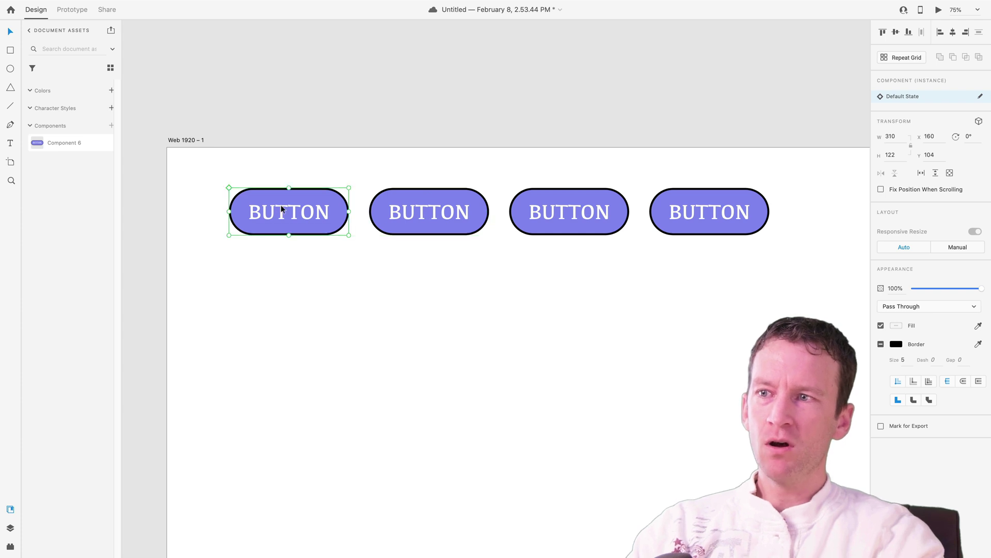
double_click(429, 213)
double_click(430, 215)
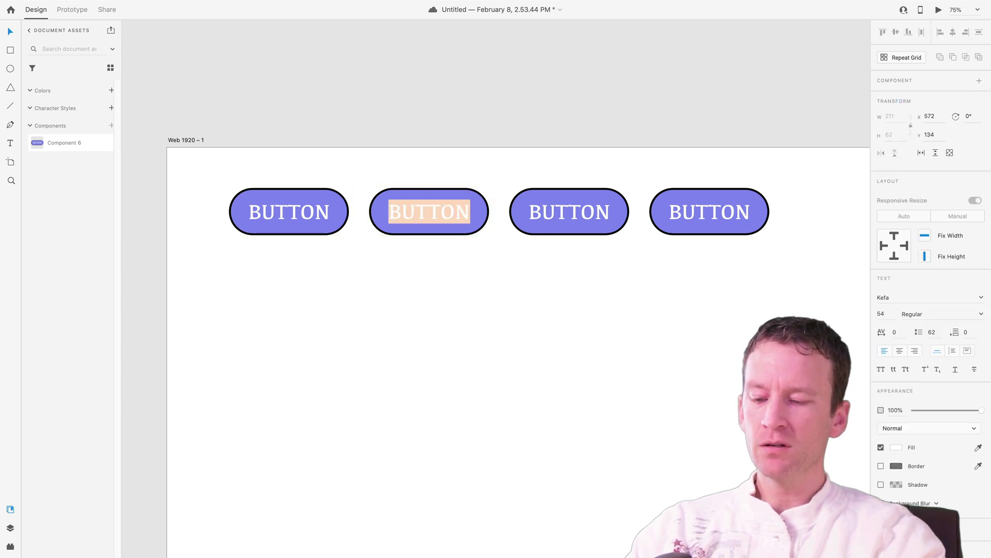
text(About)
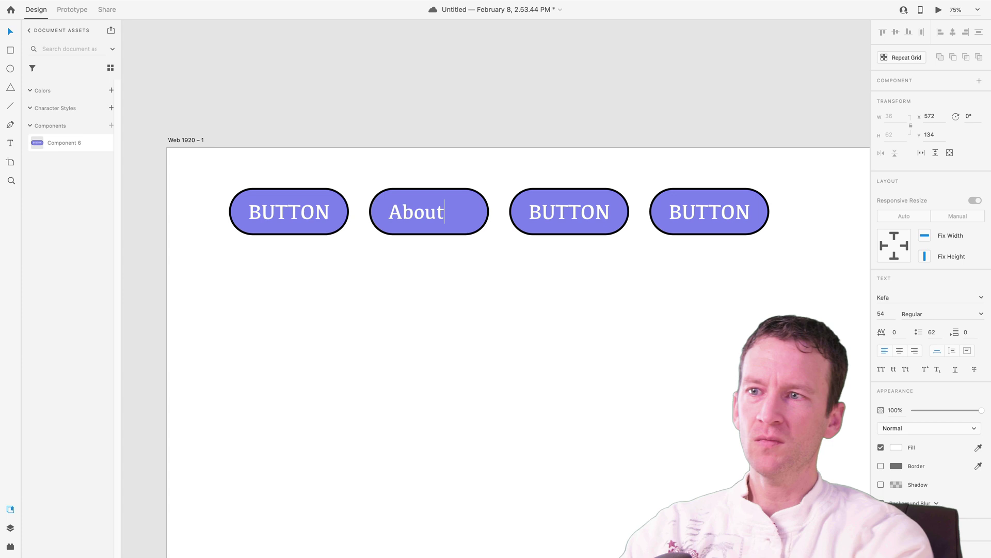
key(BackSpace)
key(BackSpace)
key(BackSpace)
key(BackSpace)
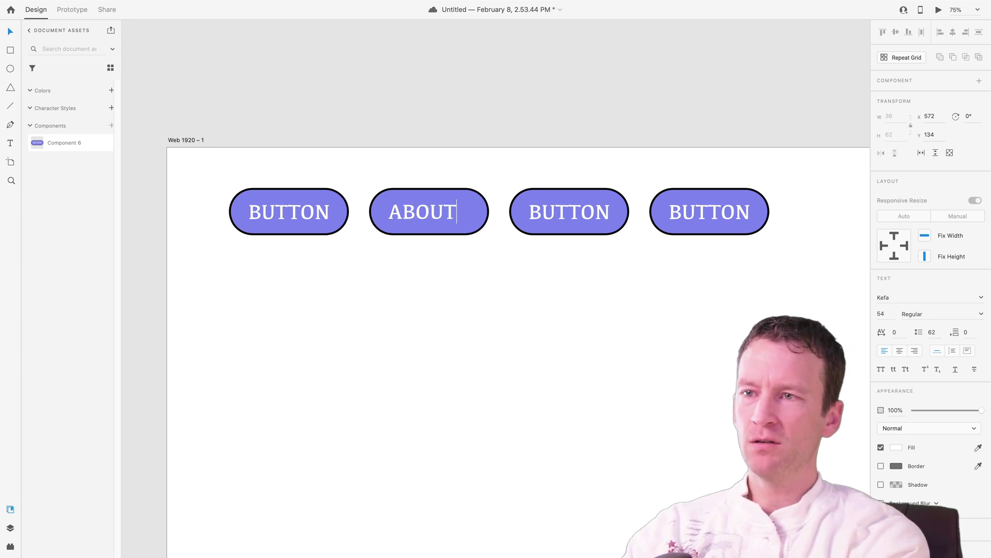
click(452, 311)
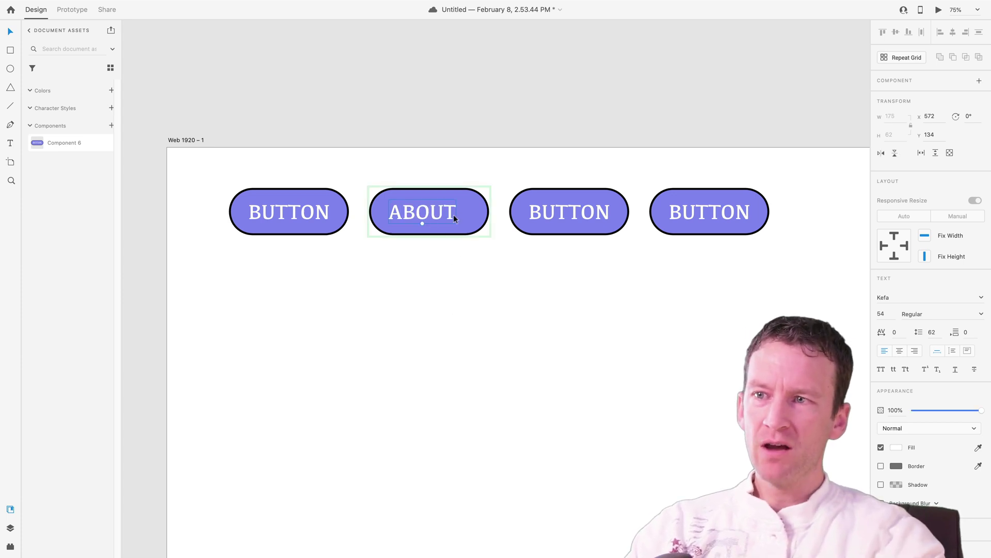
Try narrowing the second pill to 282 wide, undo it, and re-enter ABOUT as its label
click(479, 219)
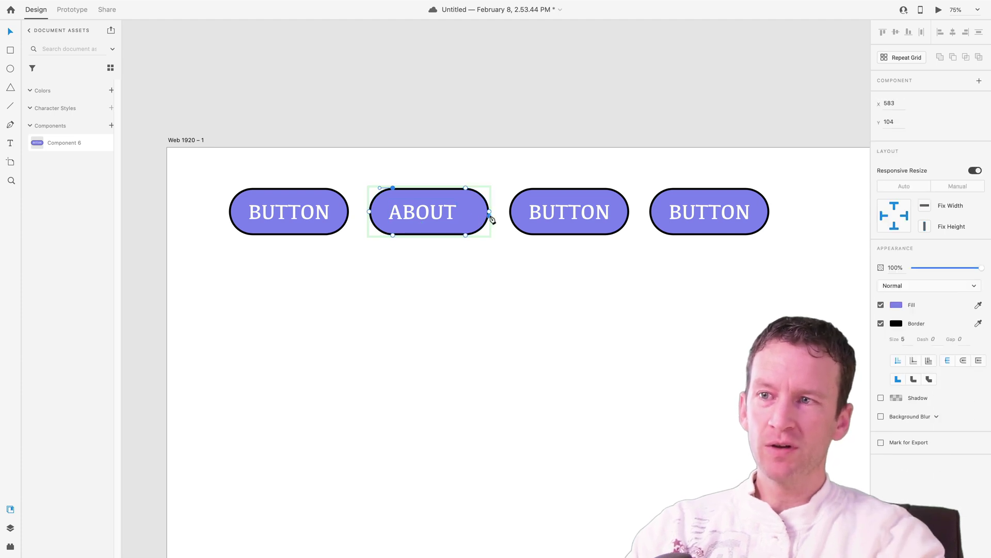
click(466, 217)
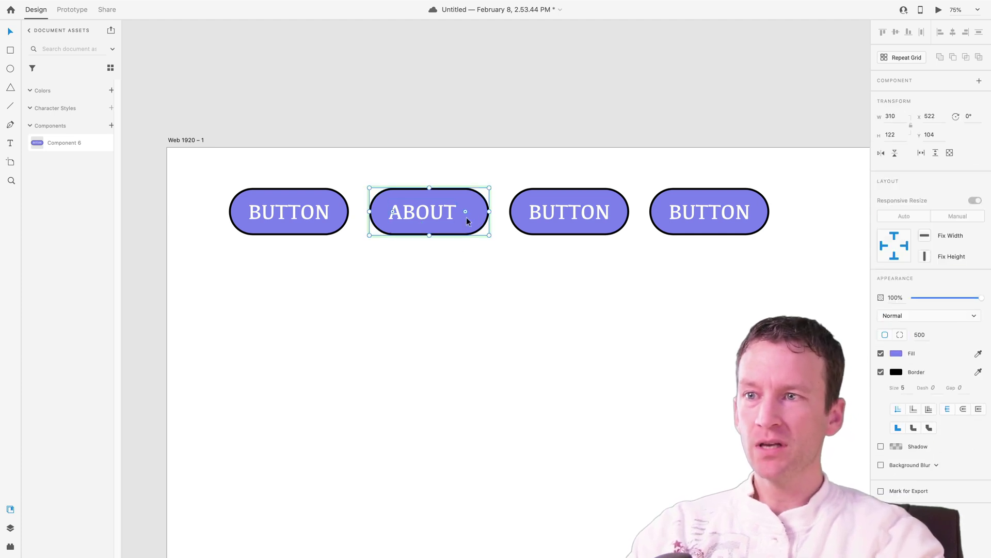
drag(490, 211, 433, 209)
key(ctrl+z)
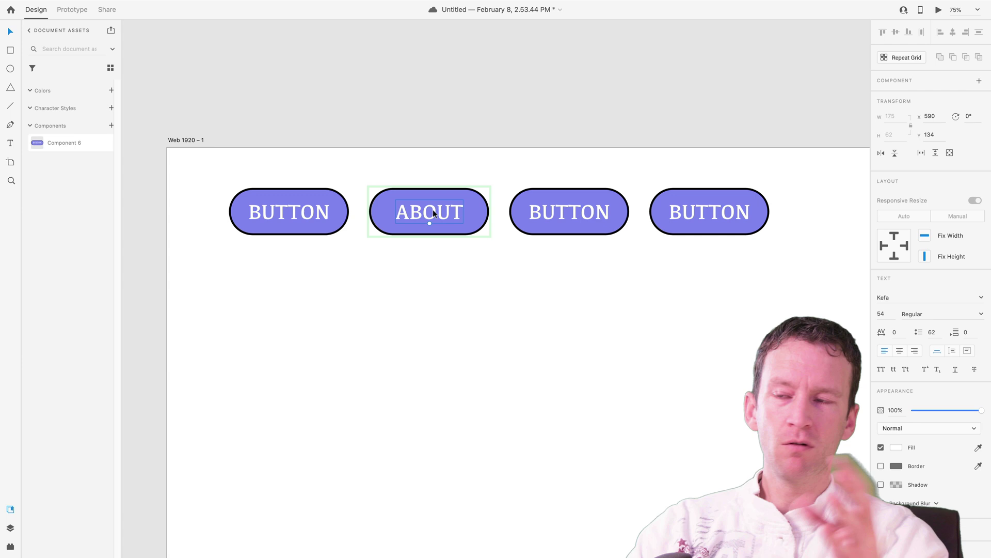
key(ctrl+z)
key(ctrl+z)
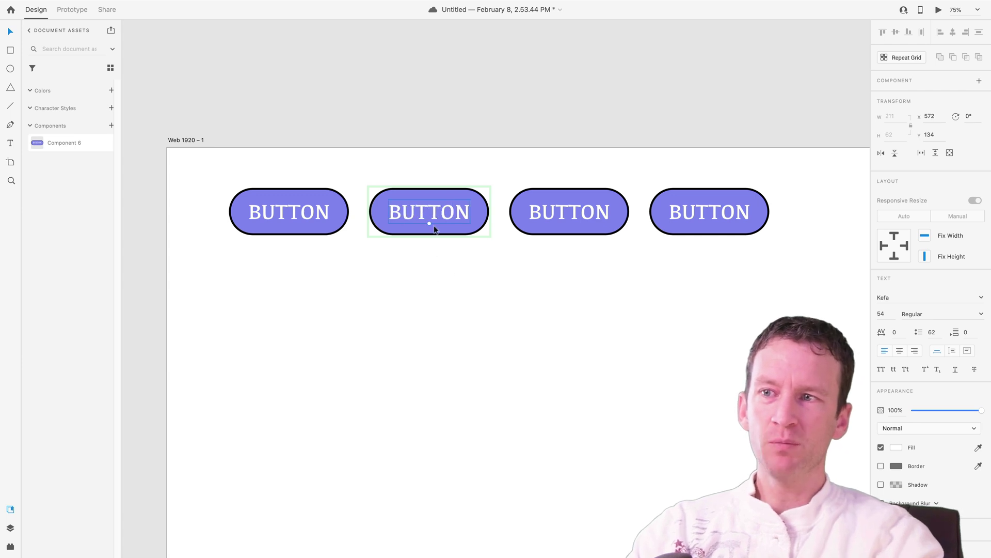
double_click(434, 212)
text(ABOUT)
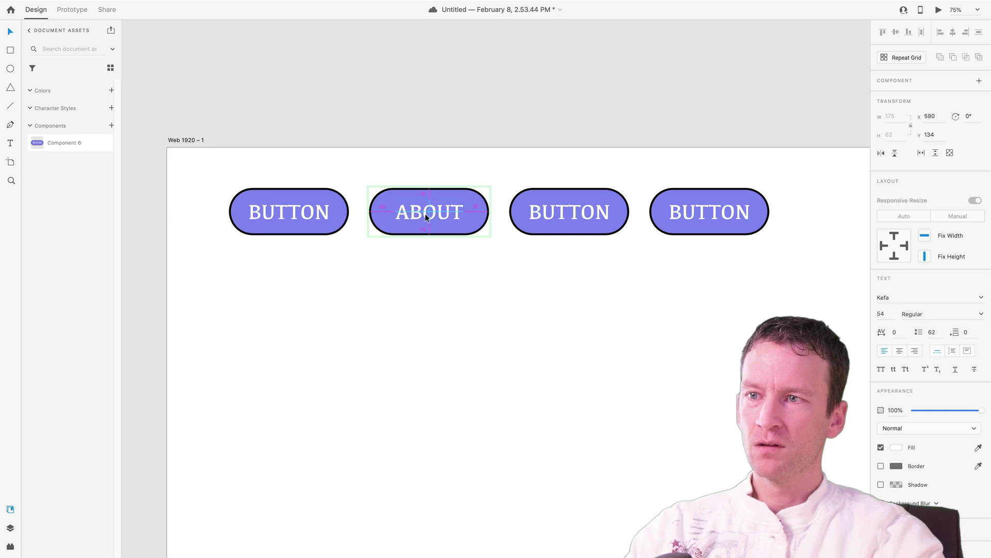
Change the third pill's label to STORE
click(602, 313)
double_click(575, 218)
double_click(575, 213)
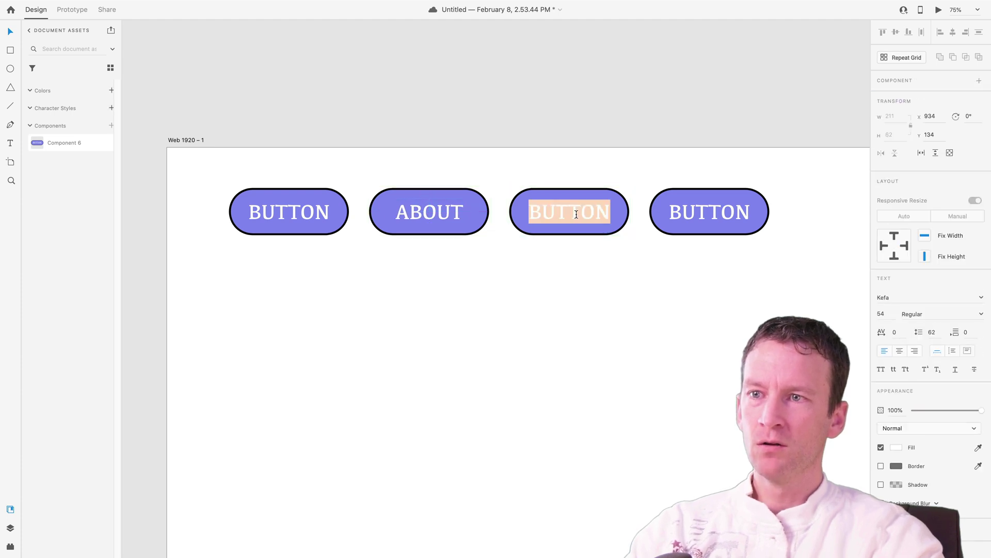
text(STORE)
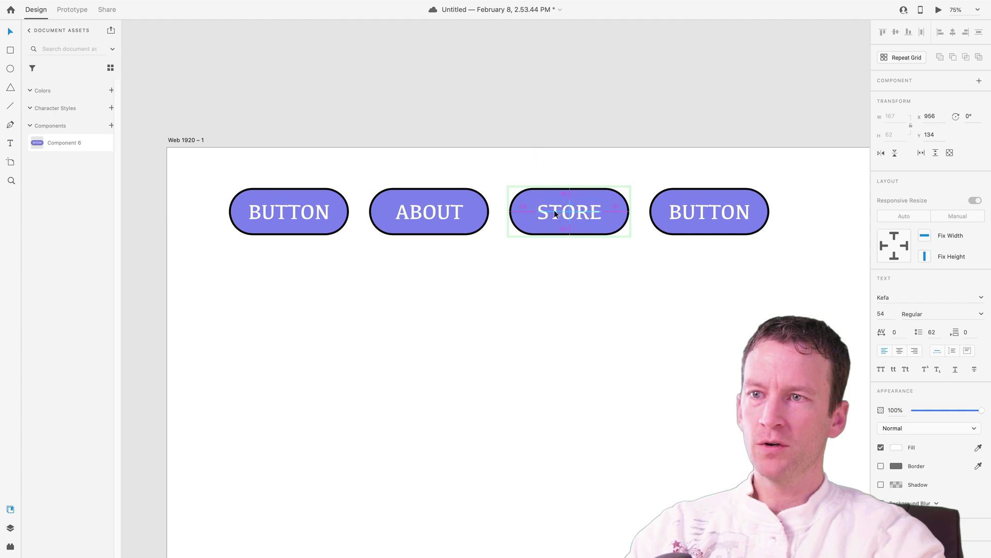
click(761, 279)
Change the fourth pill's label to HELLO
double_click(714, 218)
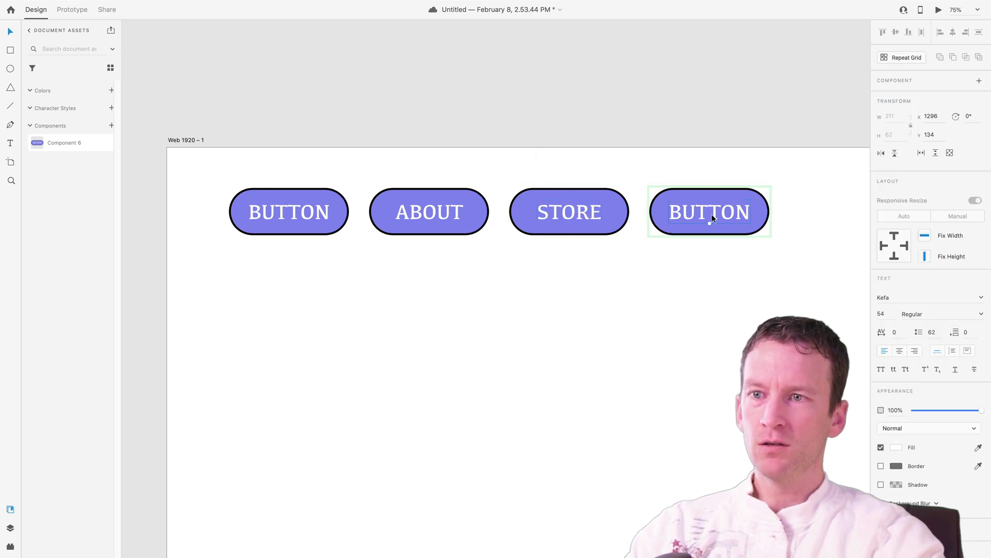
double_click(712, 215)
text(HELLO)
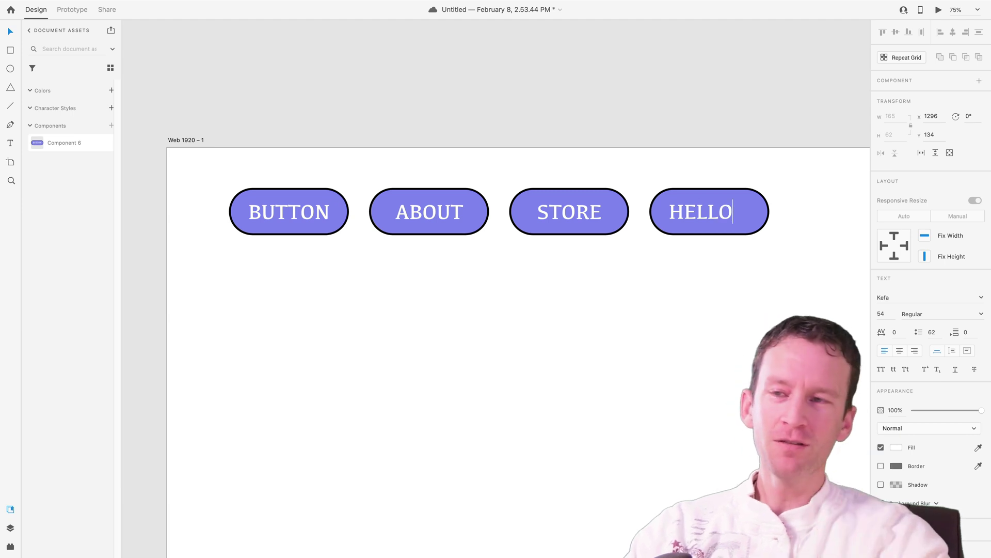
key(Escape)
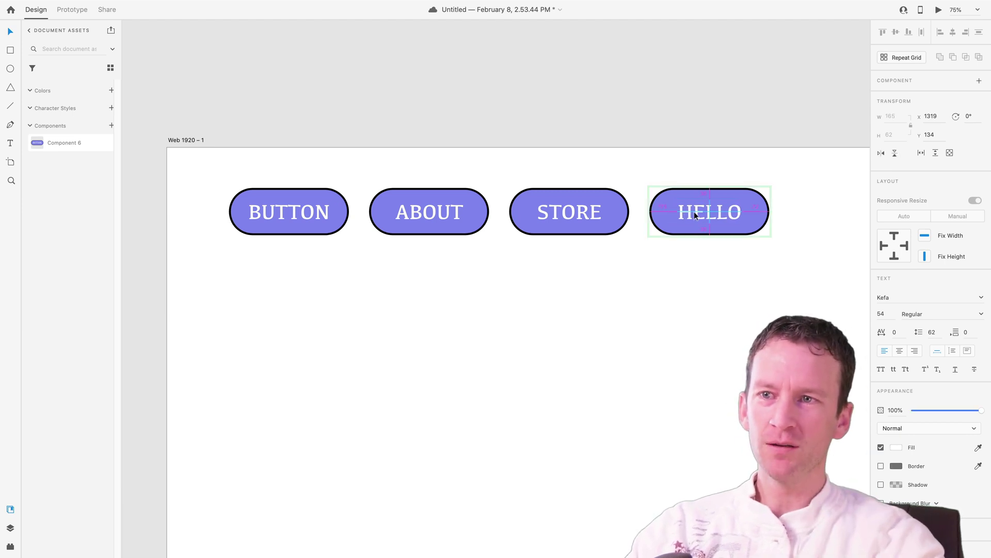
click(685, 356)
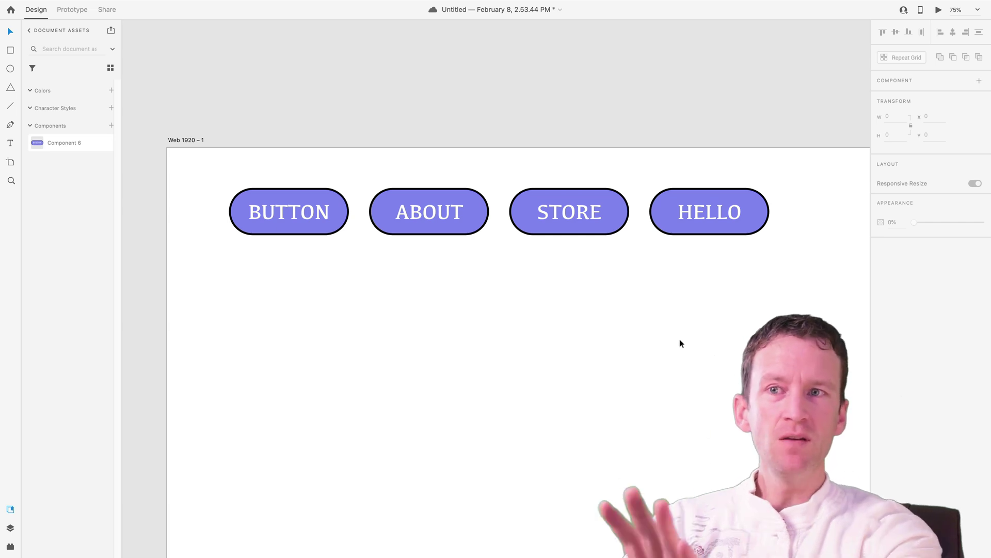
Save the four-button document with Cmd+S and pan the artboard up and left
key(super+s)
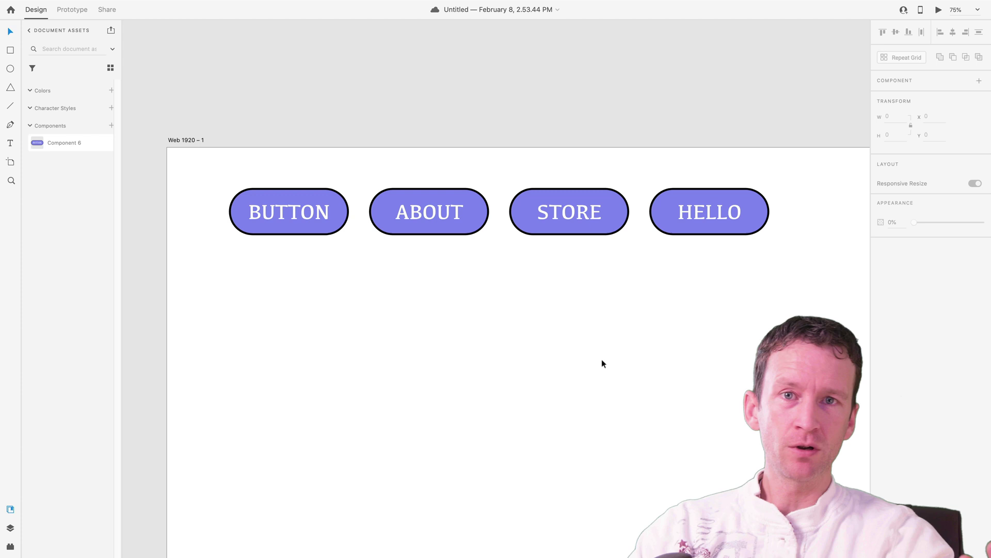
key(space)
drag(575, 380, 522, 356)
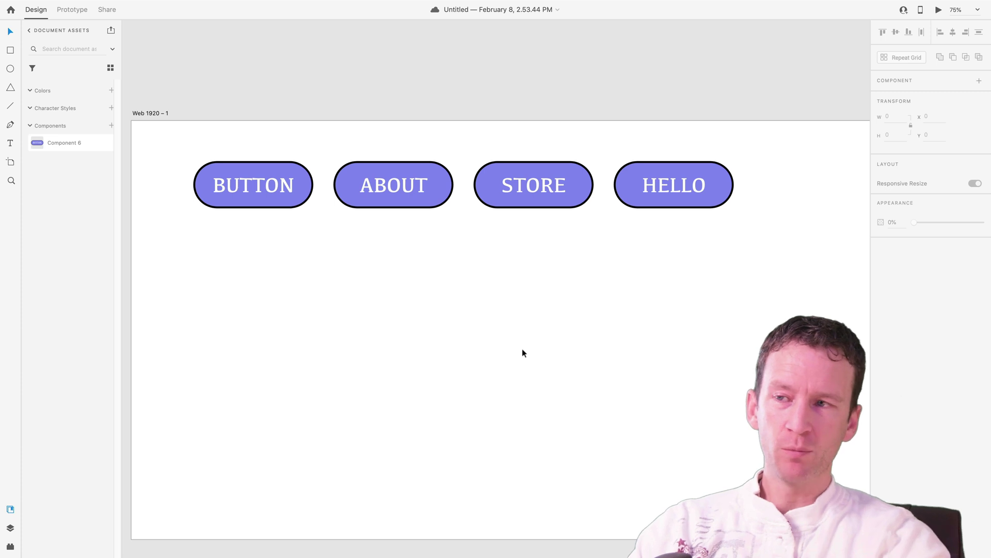
Choose Edit Main Component on the HELLO button to reveal the main BUTTON pill
click(663, 202)
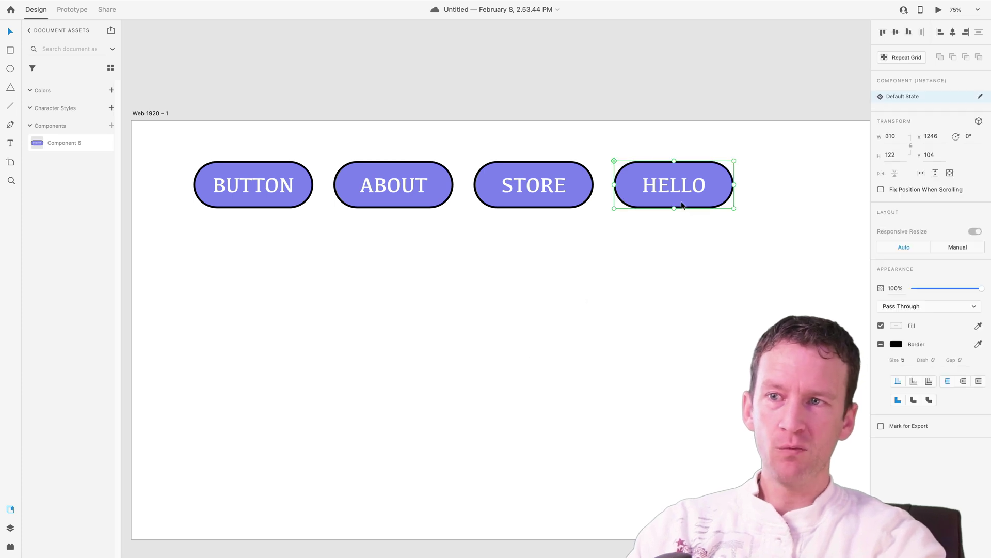
right_click(712, 200)
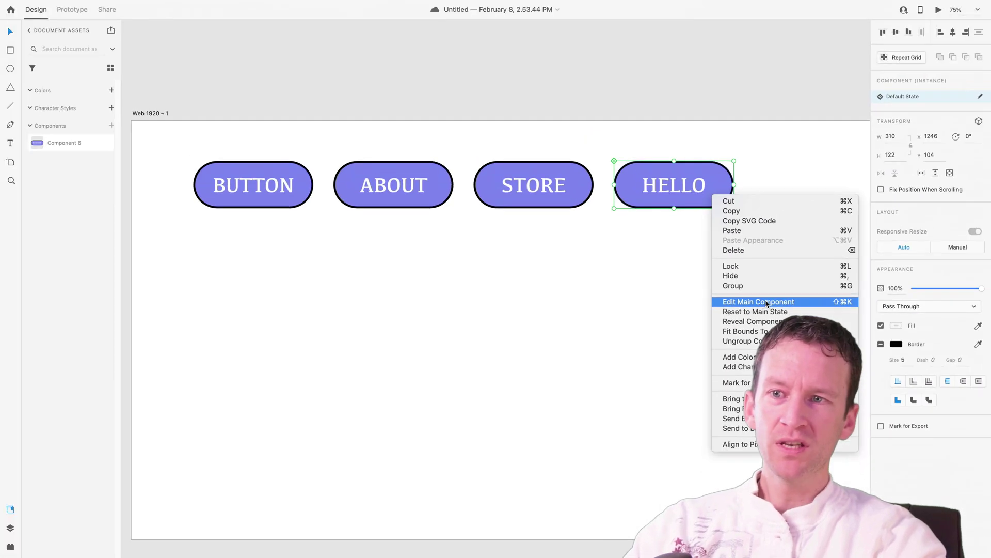
click(762, 298)
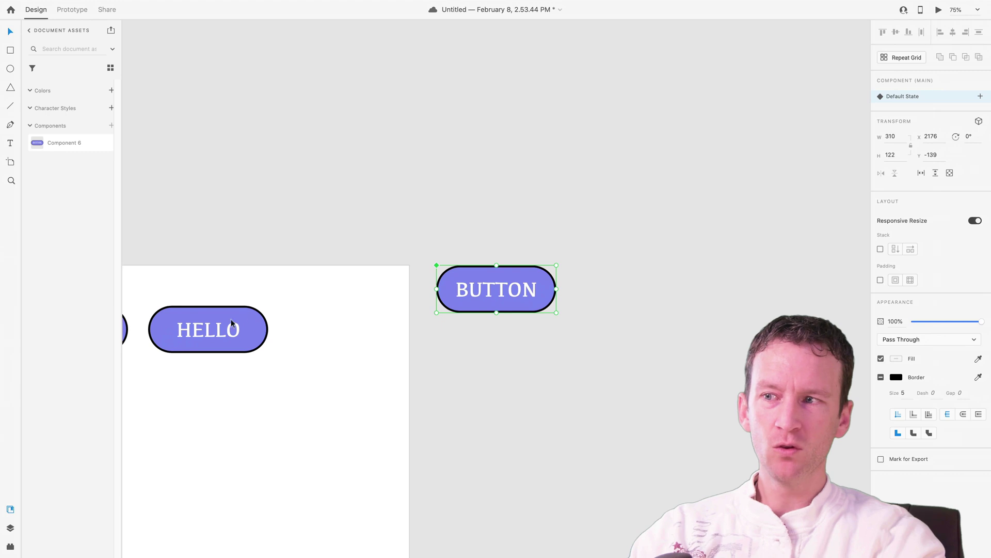
Select the BUTTON pill as main Component 6, which has only its Default State
click(171, 319)
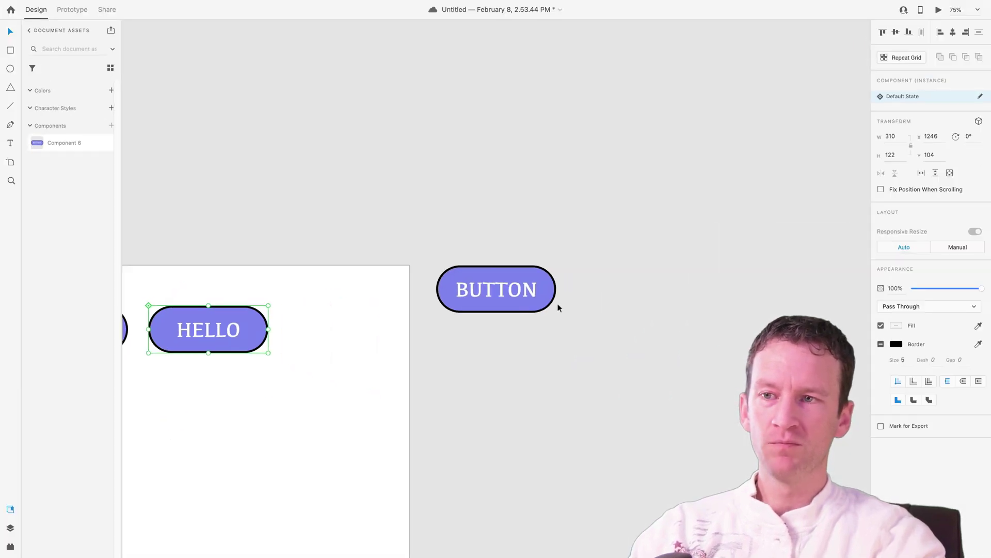
click(494, 301)
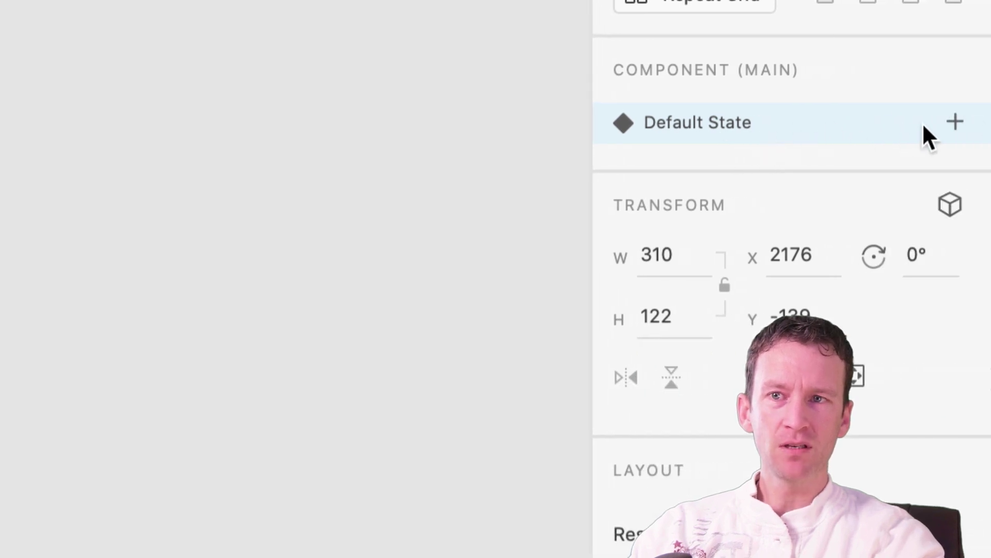
Add a Hover State under Component 6's Default State, keeping the default name
click(953, 120)
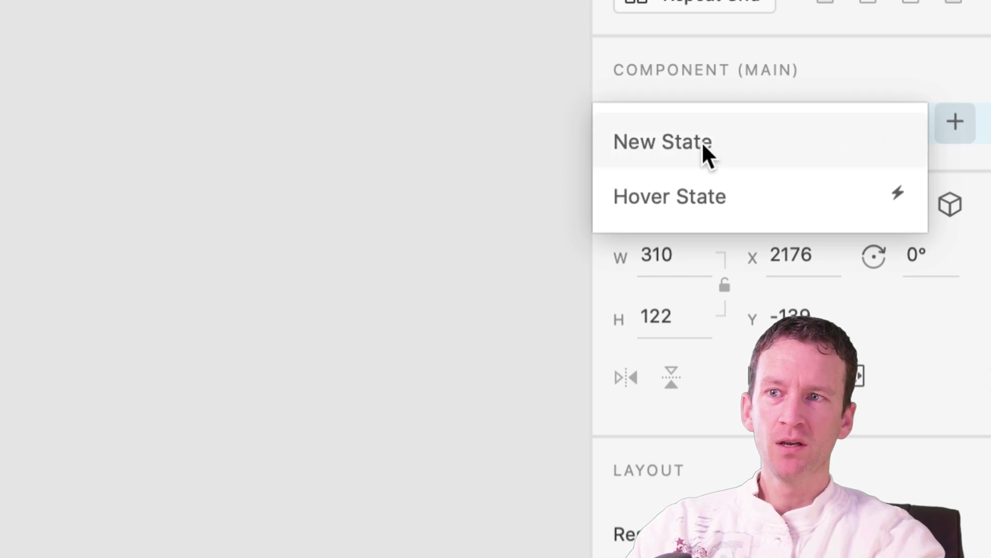
click(683, 196)
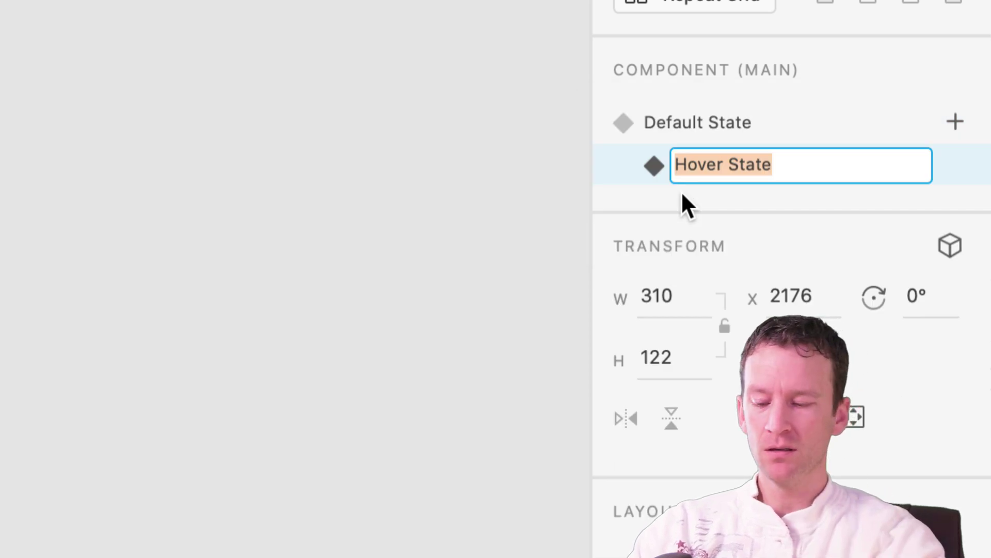
key(Return)
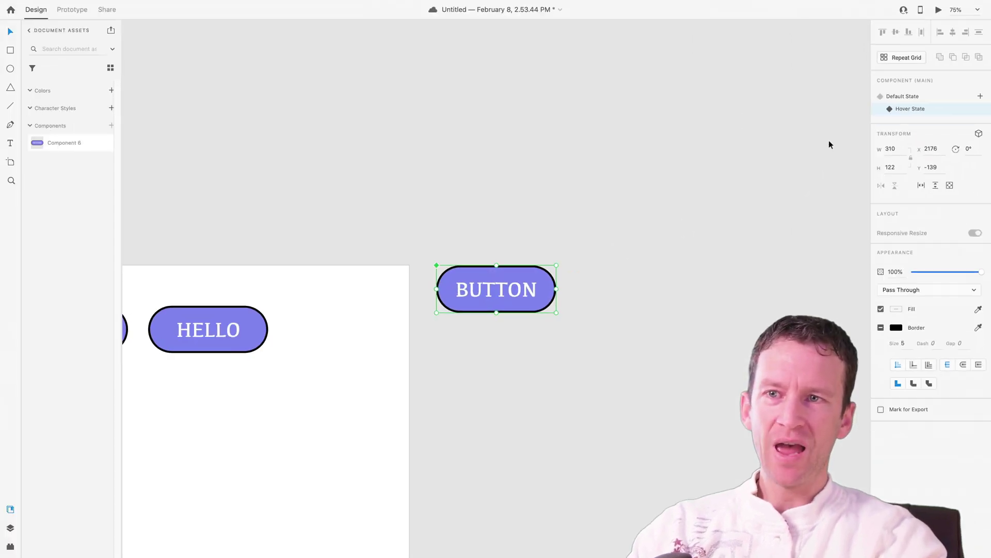
click(702, 127)
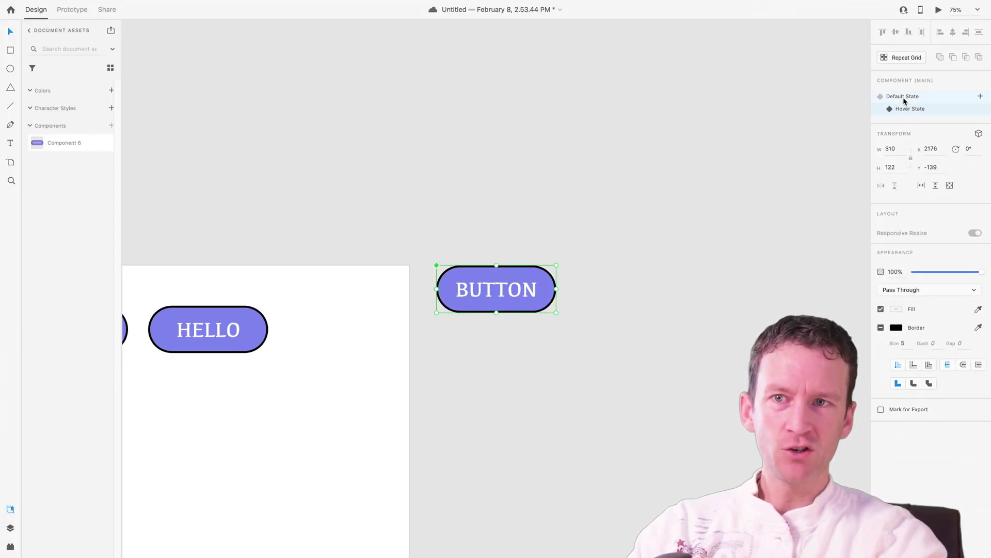
In the Hover State, set the BUTTON pill's fill to black
click(909, 107)
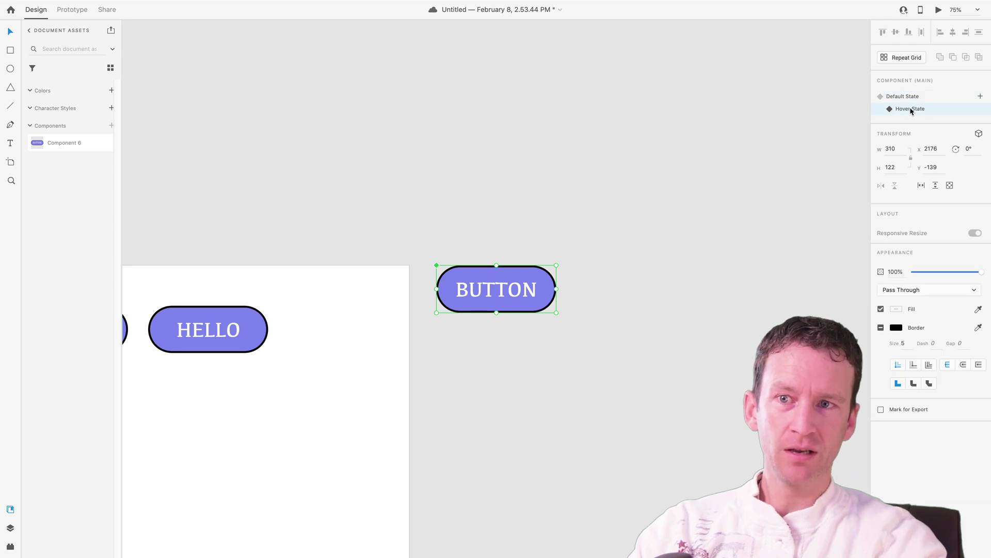
double_click(548, 289)
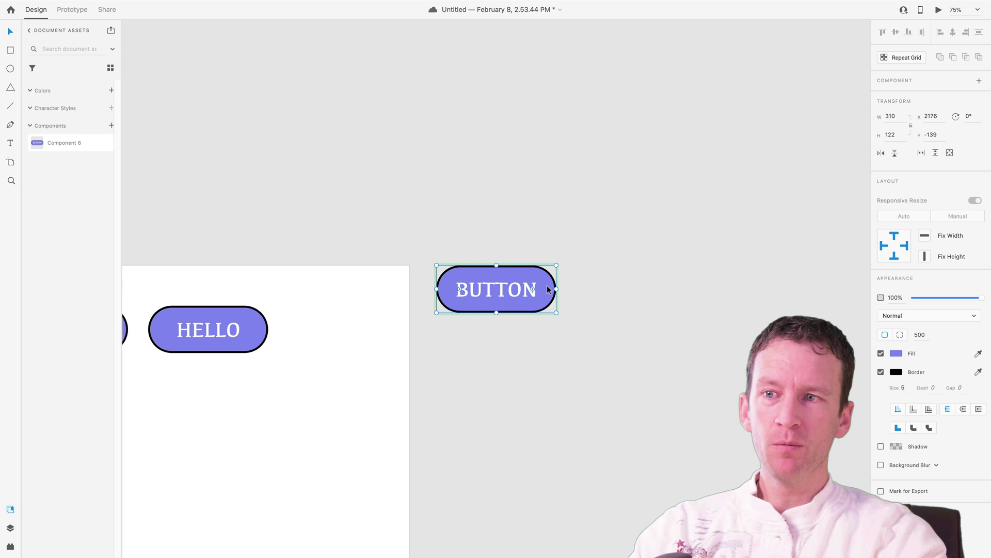
click(896, 354)
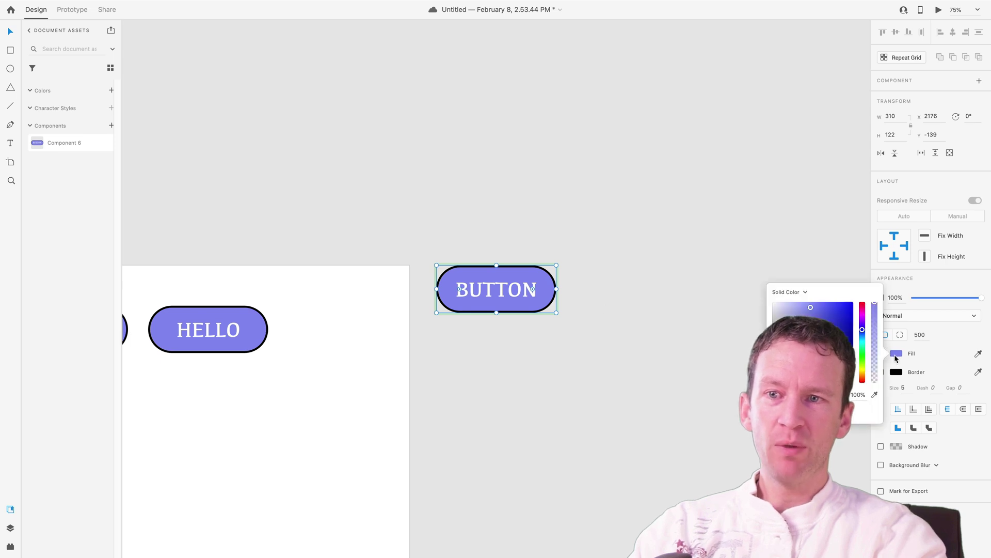
click(811, 311)
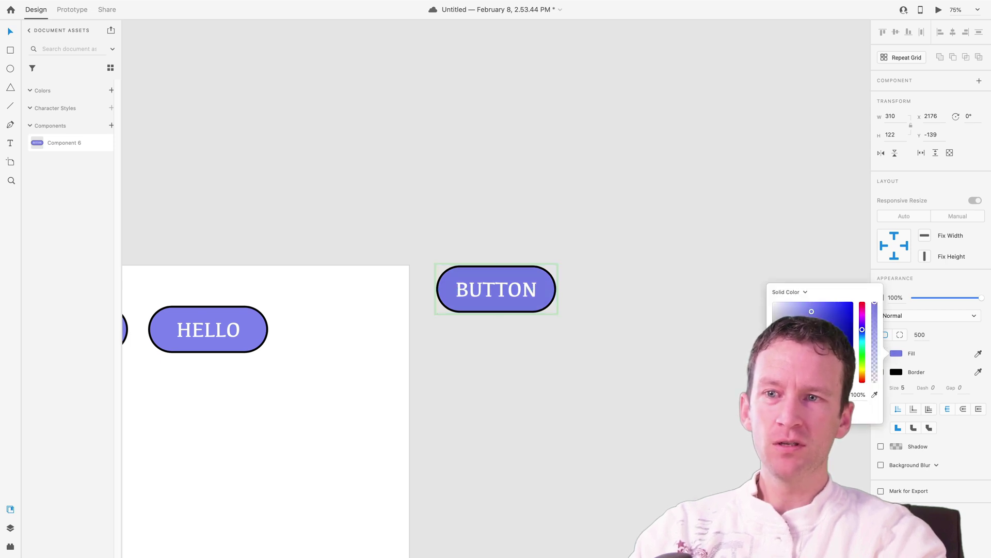
drag(812, 312, 805, 382)
click(863, 414)
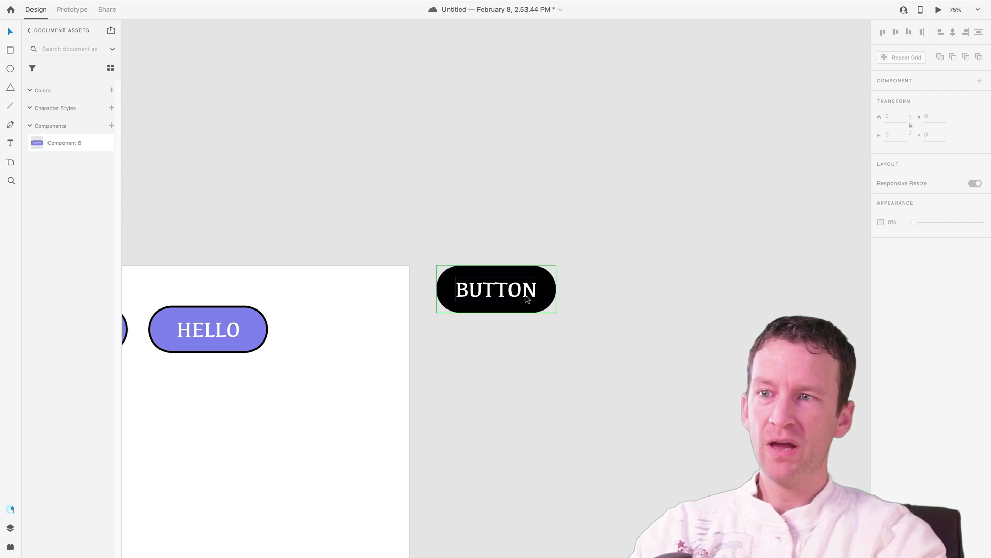
Change the hover pill's border colour to blue
click(551, 300)
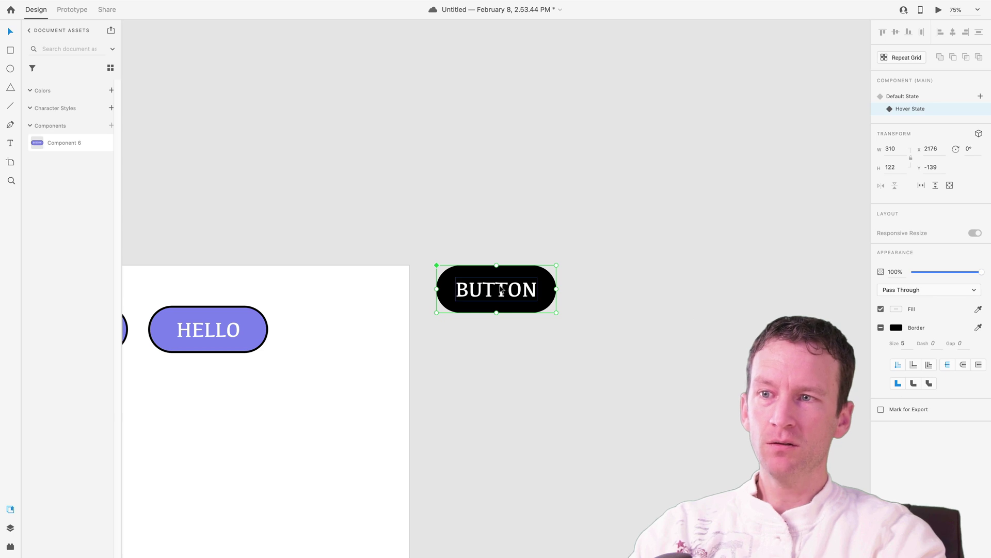
click(649, 305)
click(550, 296)
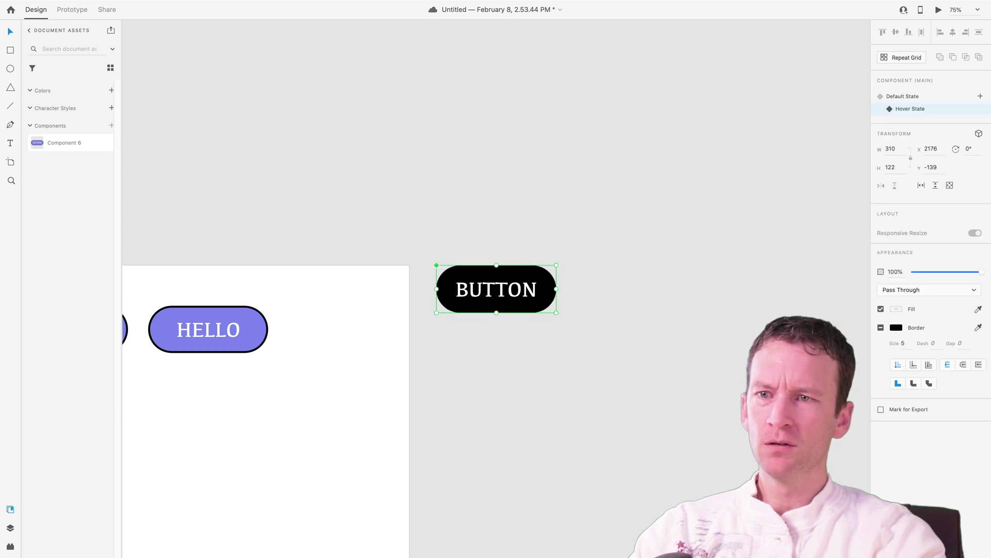
click(896, 328)
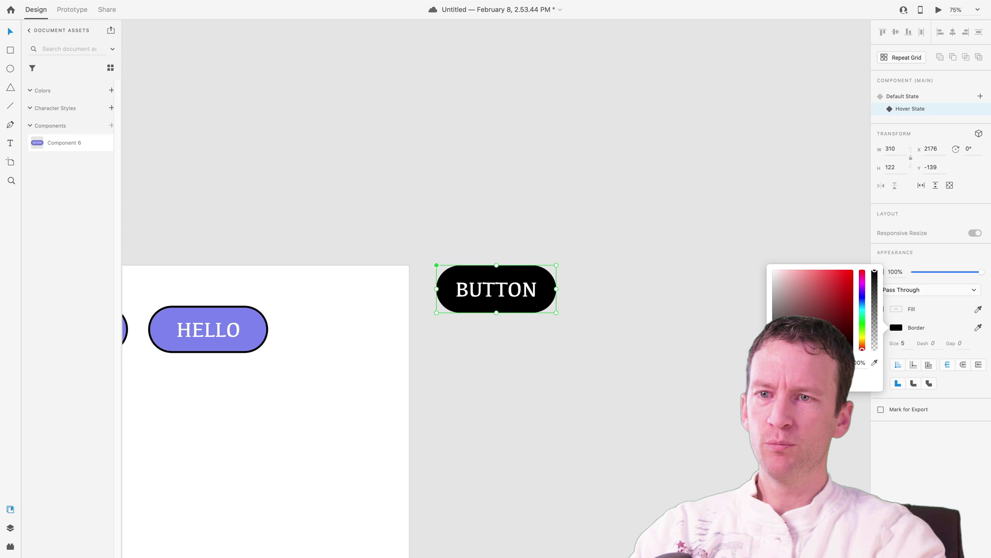
drag(784, 289, 749, 258)
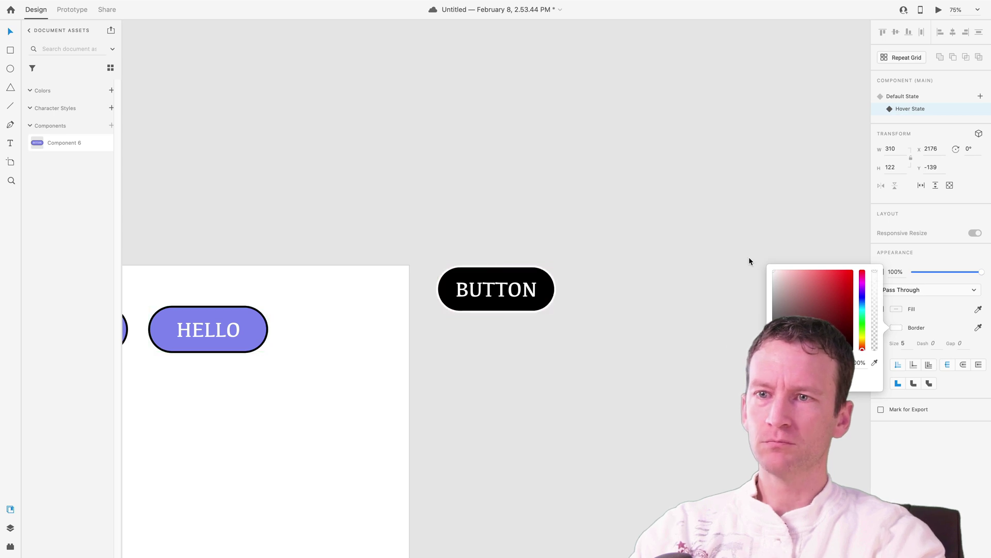
click(850, 302)
click(863, 304)
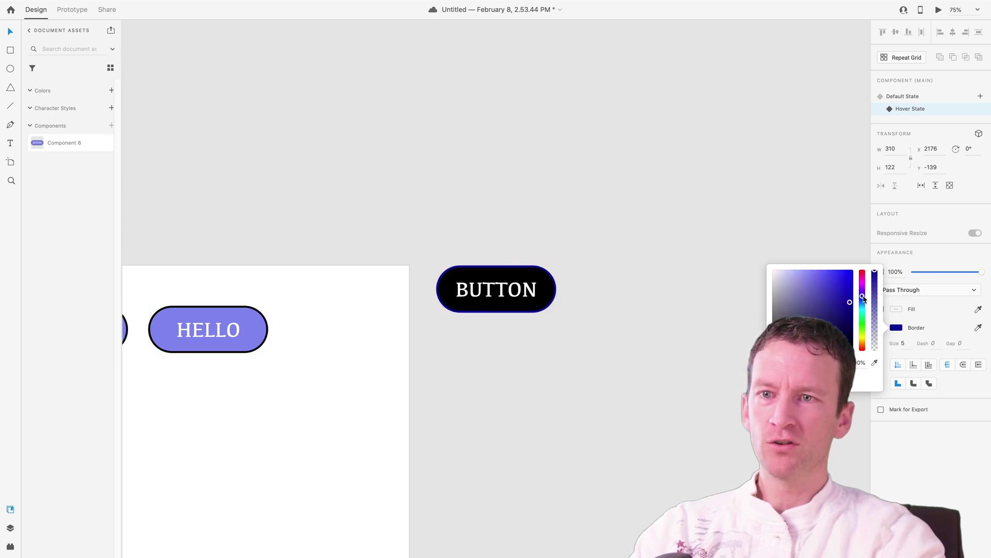
click(605, 397)
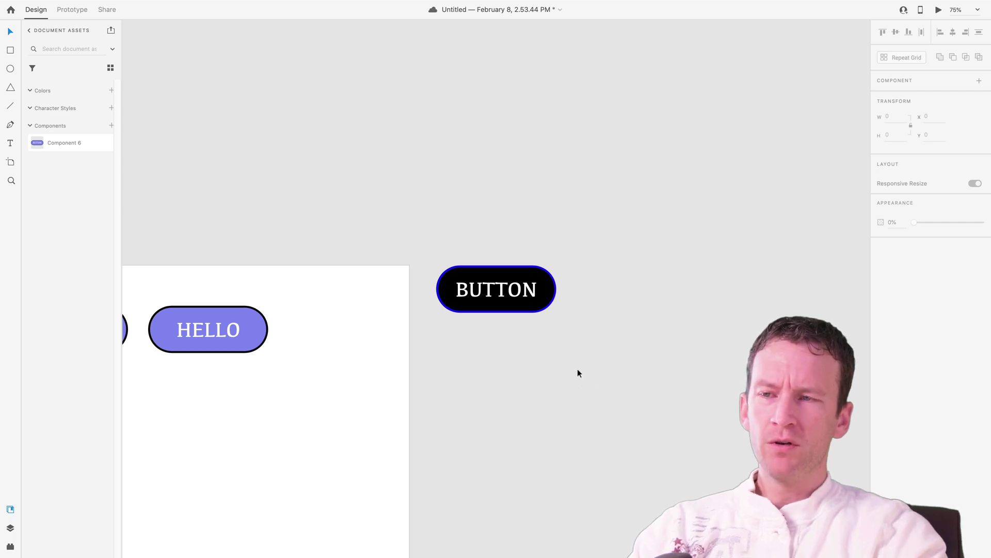
Add a third state named Down to Component 6, after Hover State
click(535, 308)
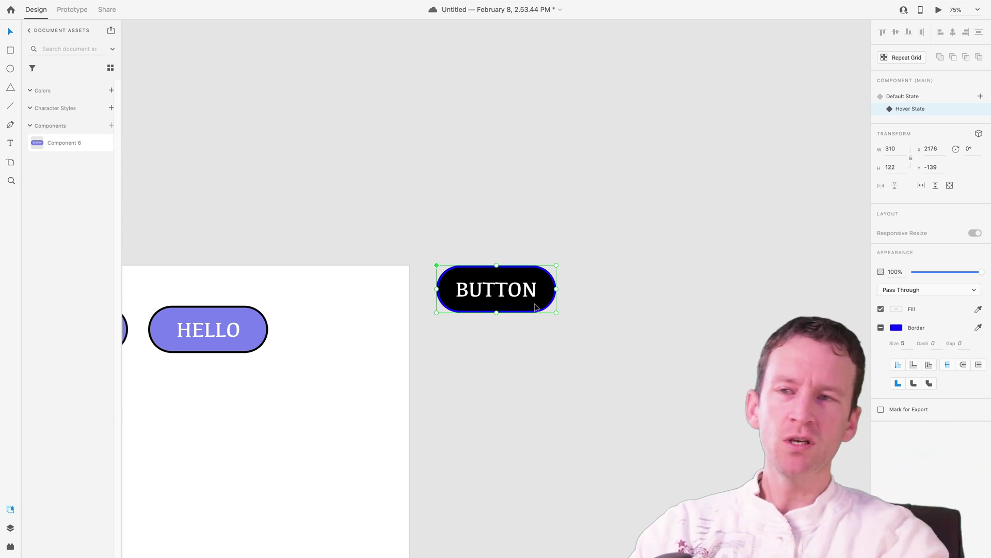
click(980, 97)
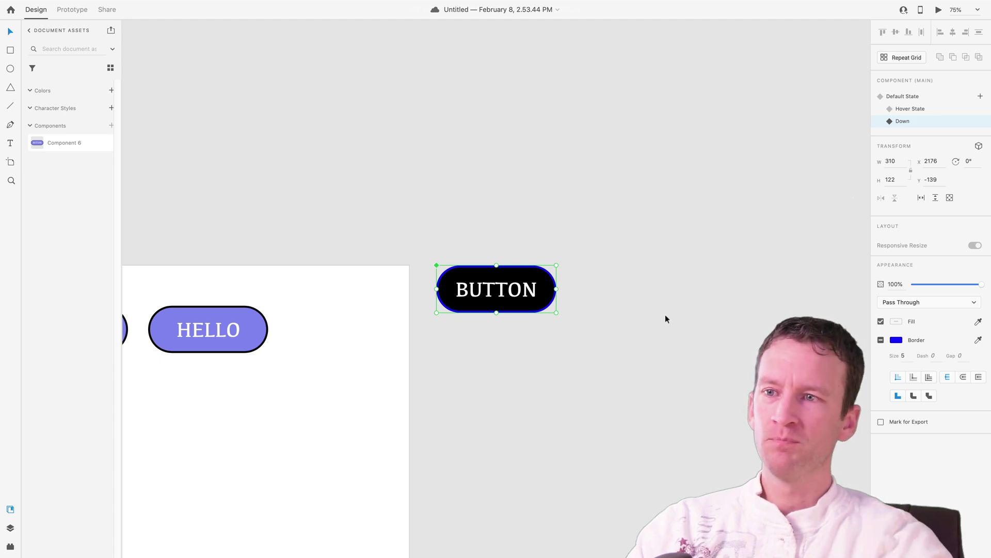
Give the Down state pill a red fill and a fully transparent border
click(906, 98)
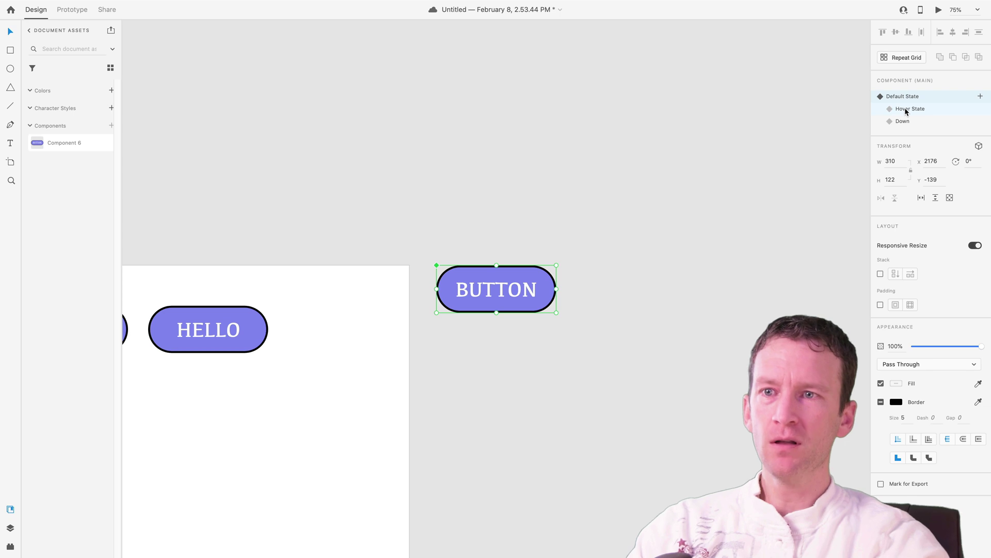
click(907, 110)
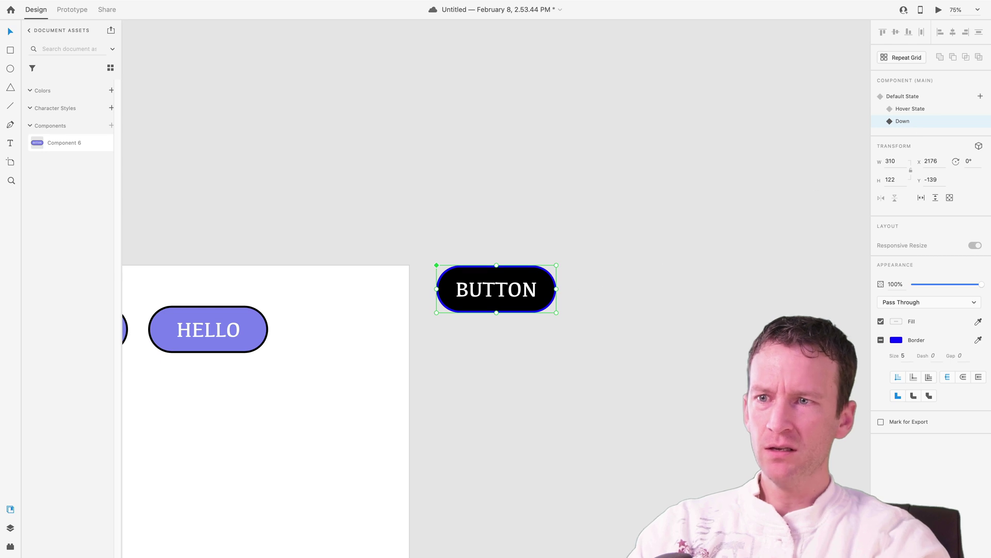
double_click(541, 299)
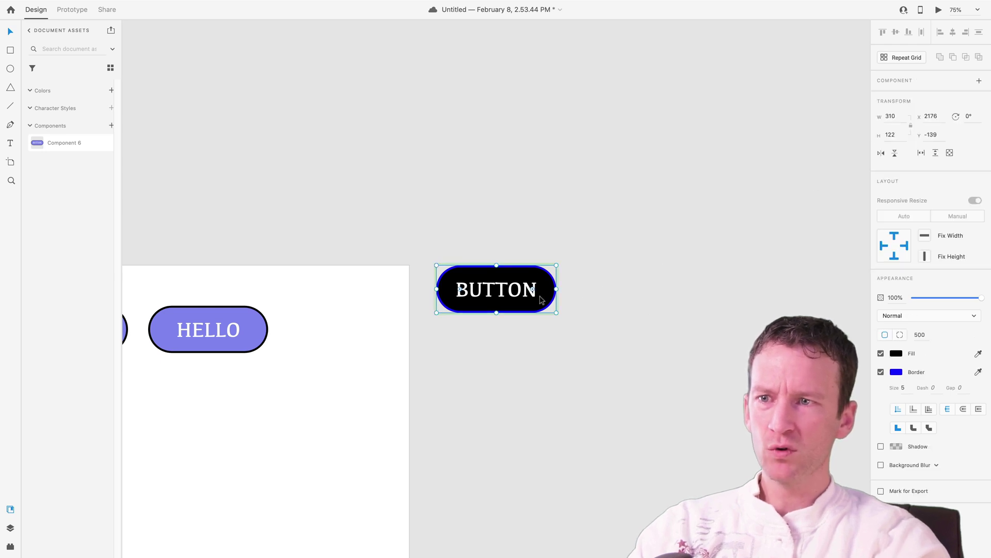
click(896, 355)
click(831, 310)
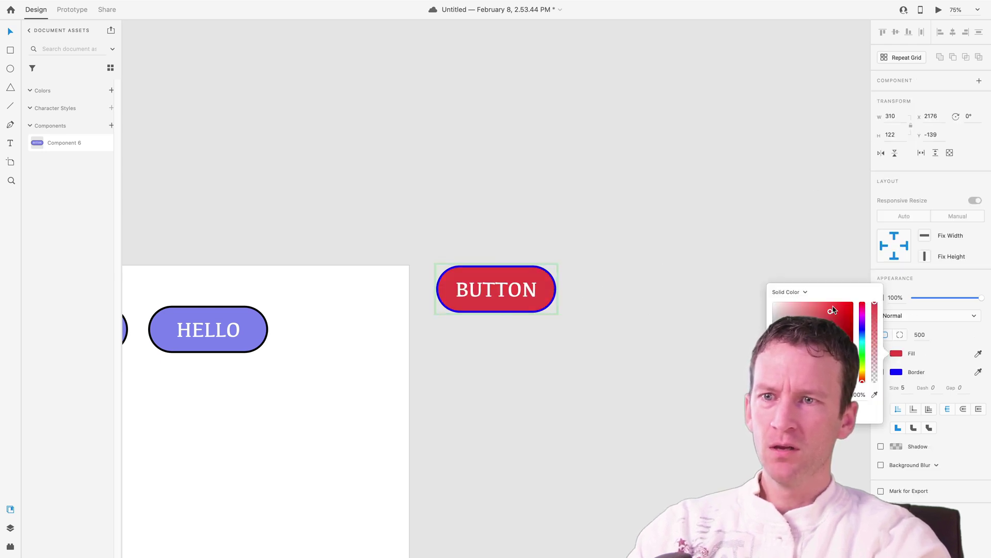
key(Escape)
key(Escape)
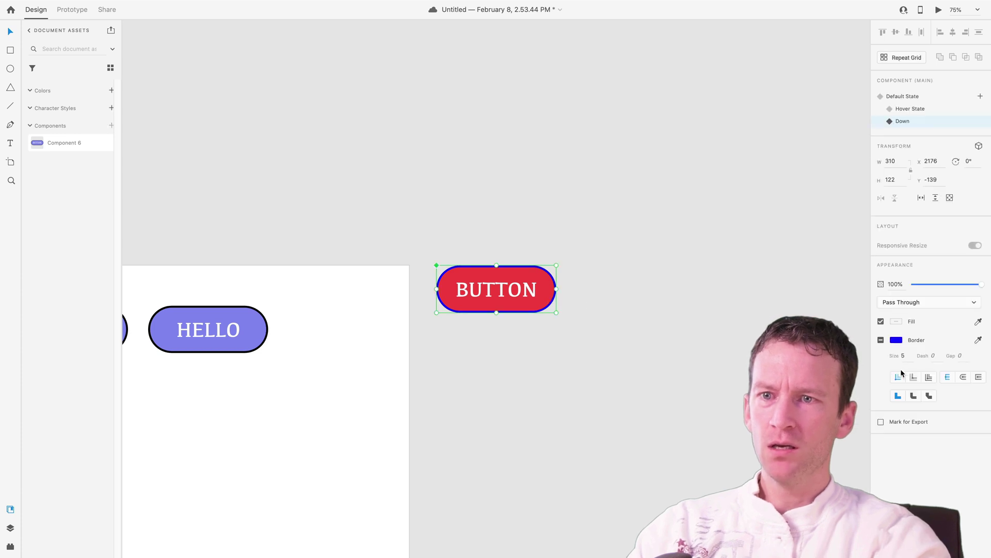
click(896, 340)
drag(875, 360, 723, 256)
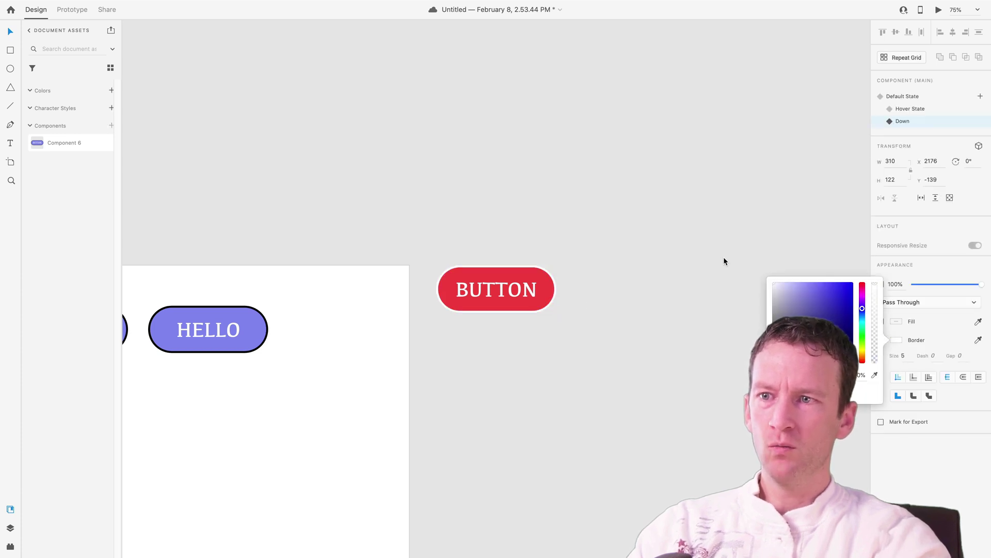
click(673, 419)
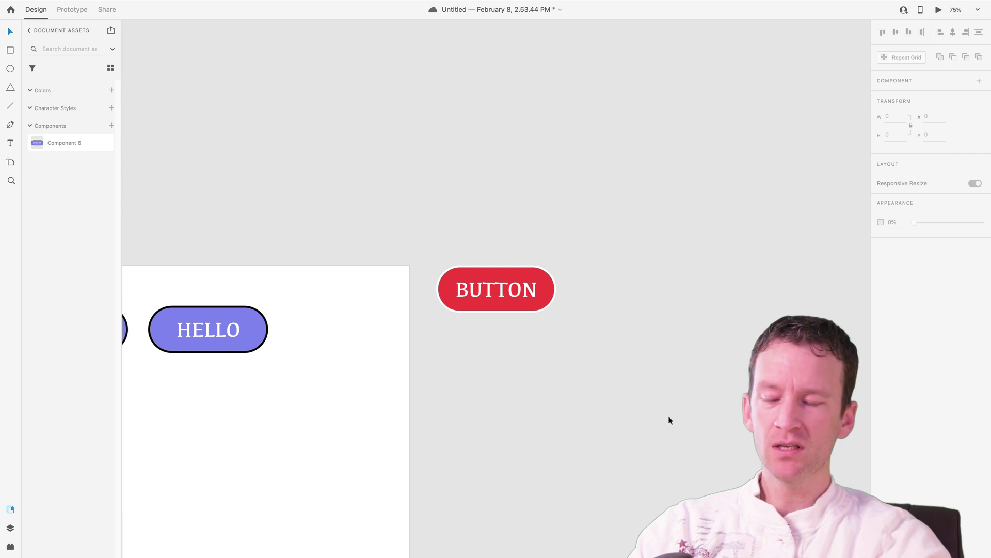
Preview the BUTTON component's Default, Hover and Down states in turn
click(540, 269)
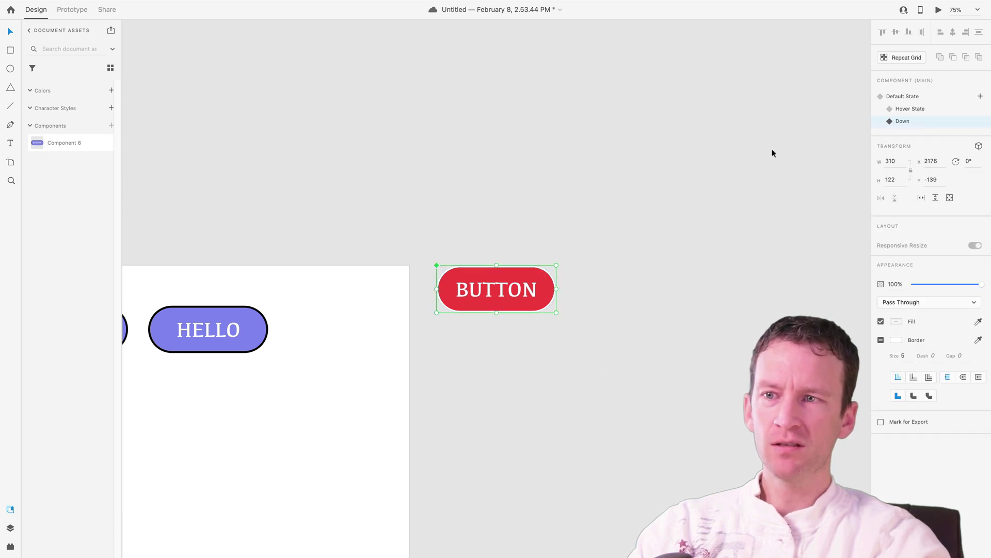
click(908, 97)
click(908, 110)
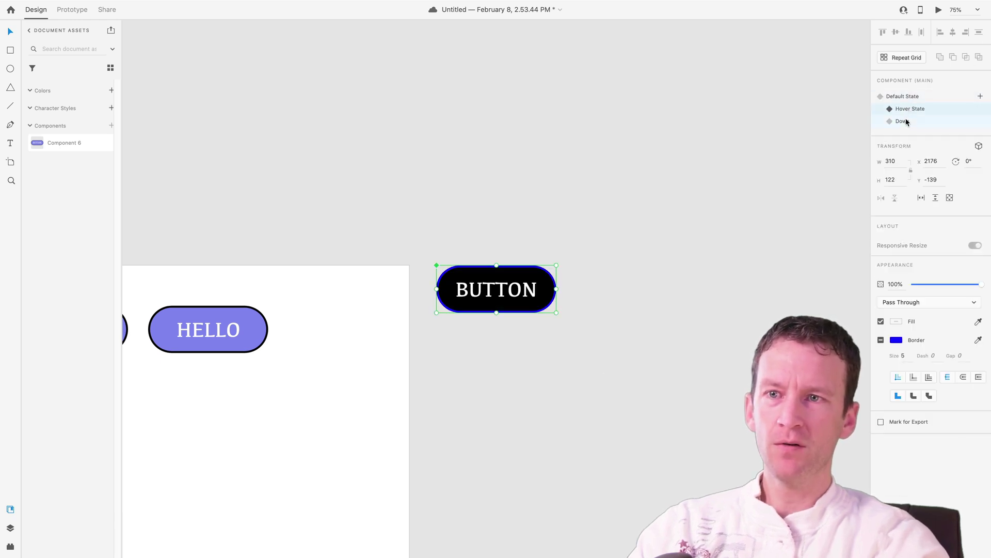
click(906, 121)
click(654, 377)
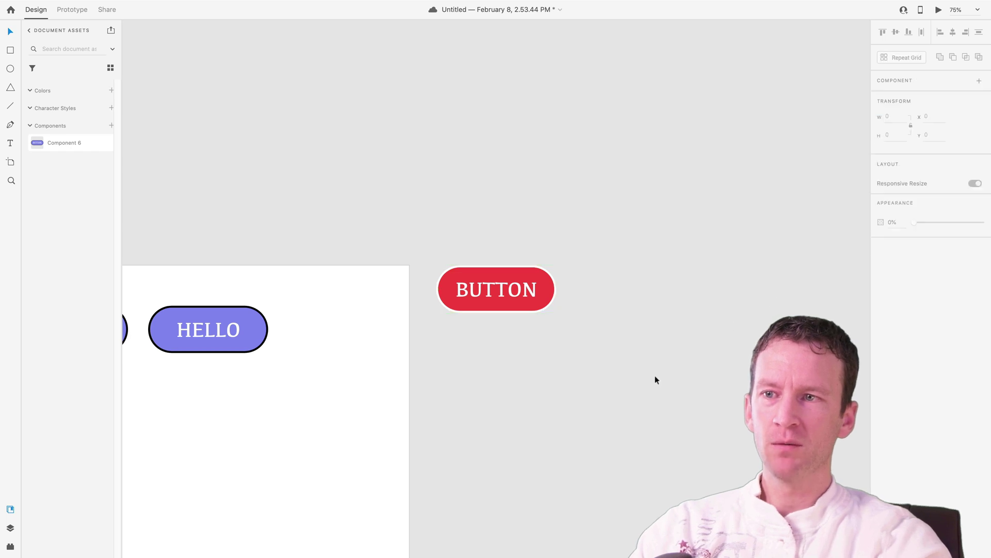
Frame the row of four pills and set the first pill to its black Hover State
drag(549, 369, 565, 370)
scroll(565, 369, left, 10)
scroll(565, 370, down, 2)
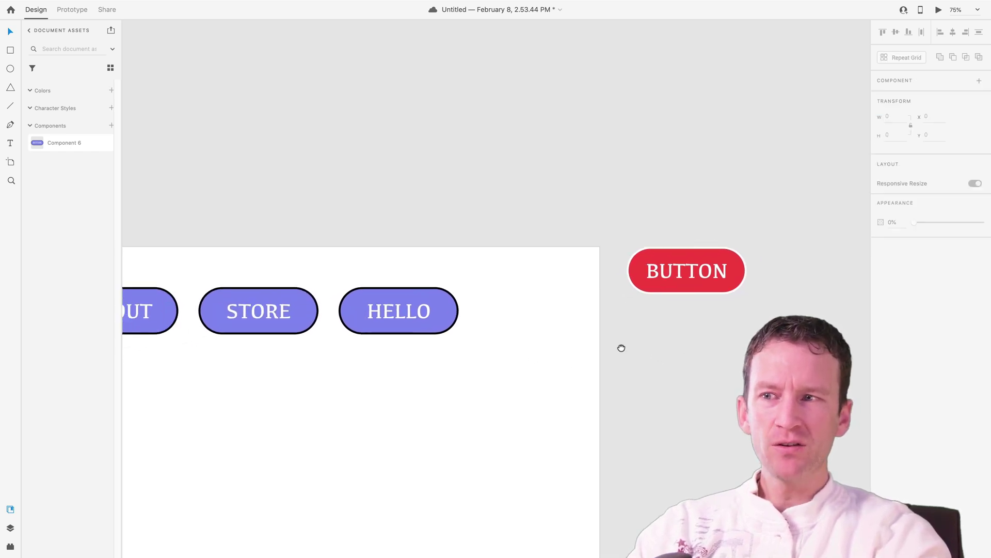
drag(458, 373, 589, 367)
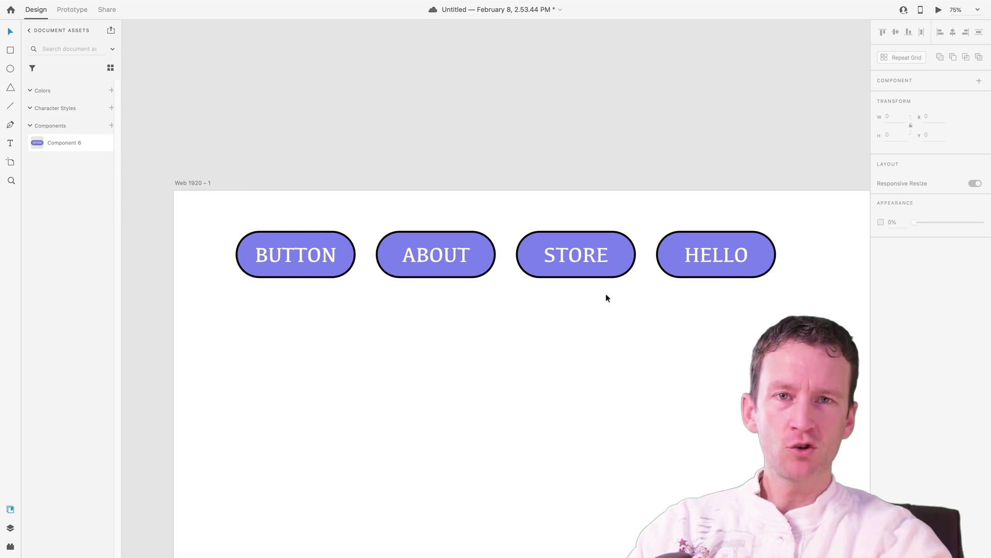
click(276, 265)
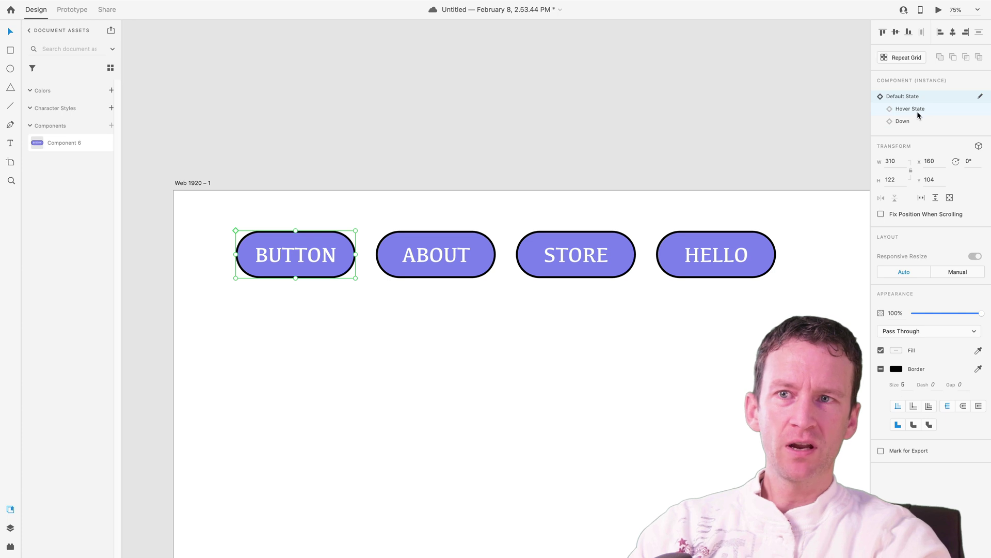
click(915, 111)
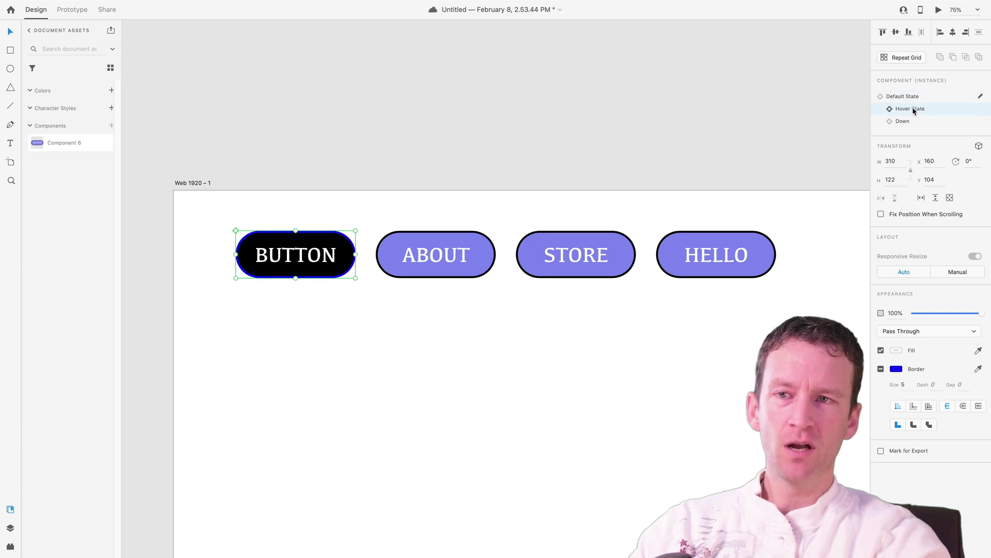
click(903, 97)
click(909, 109)
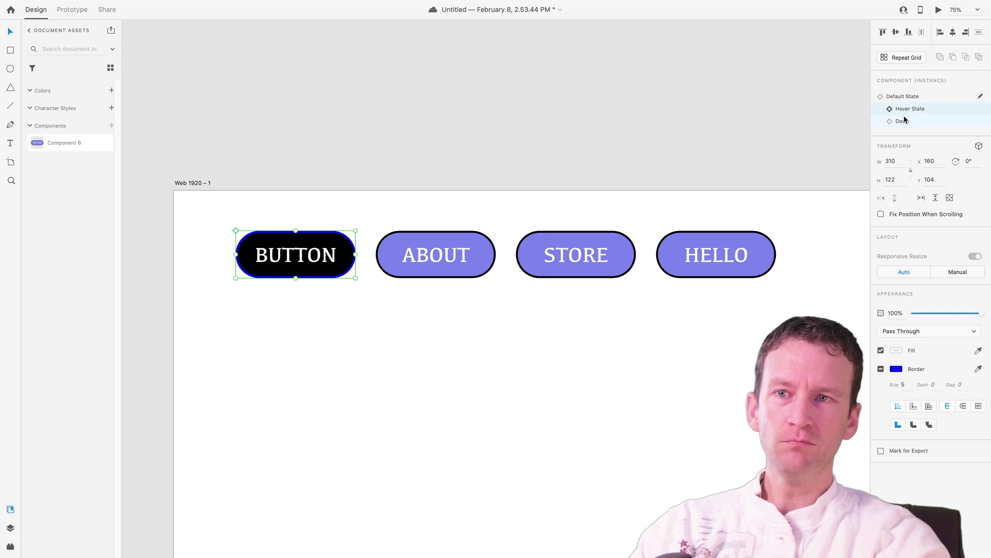
Switch the second pill to its red Down state
click(466, 263)
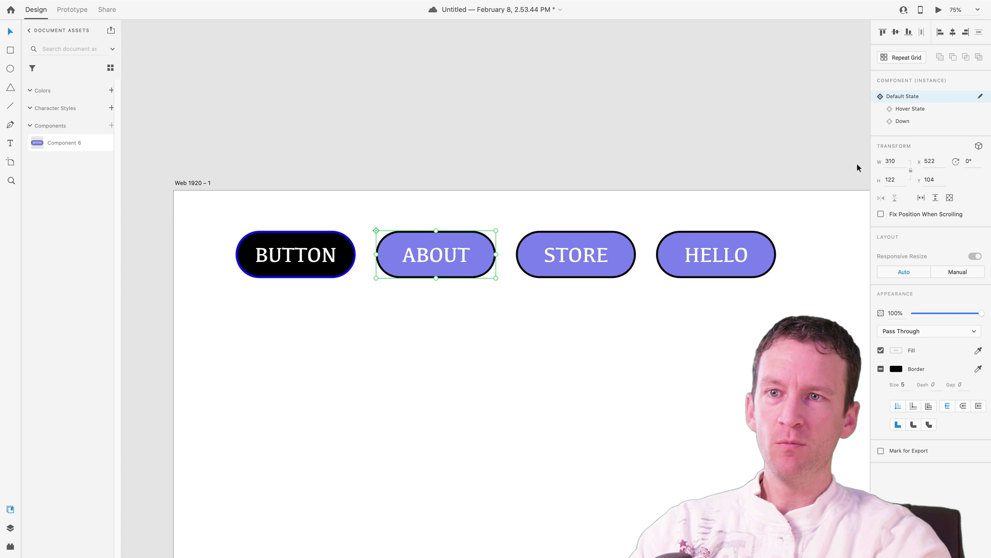
click(903, 122)
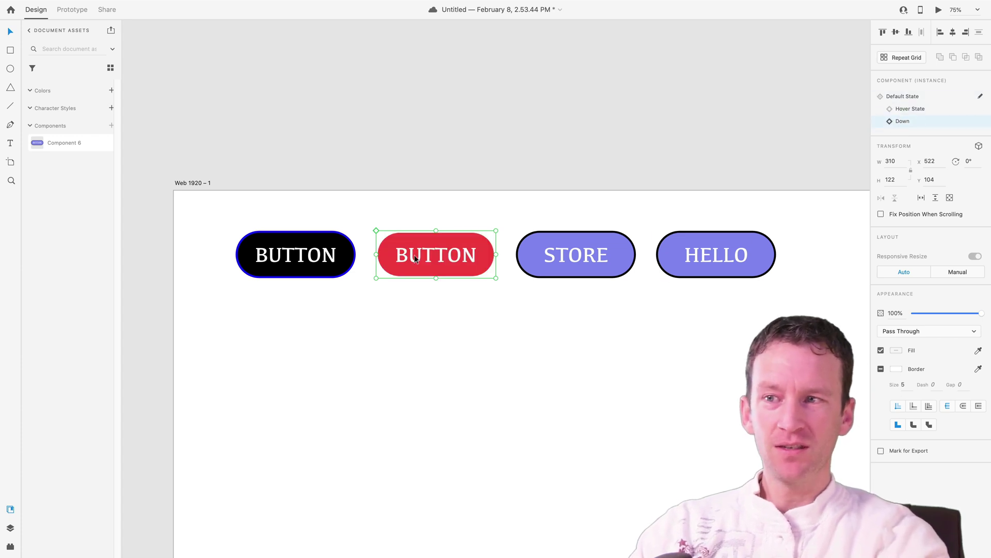
scroll(440, 254, right, 8)
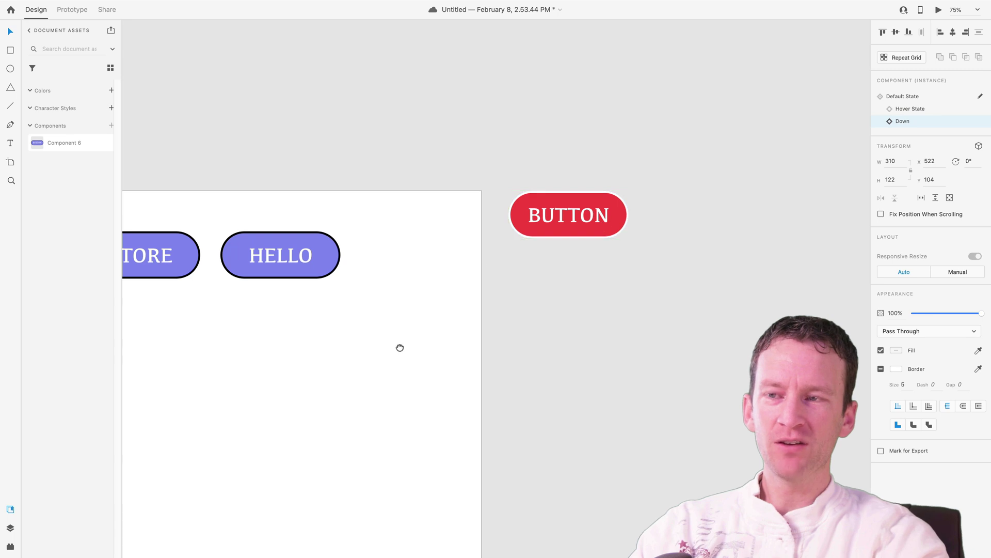
scroll(399, 347, left, 8)
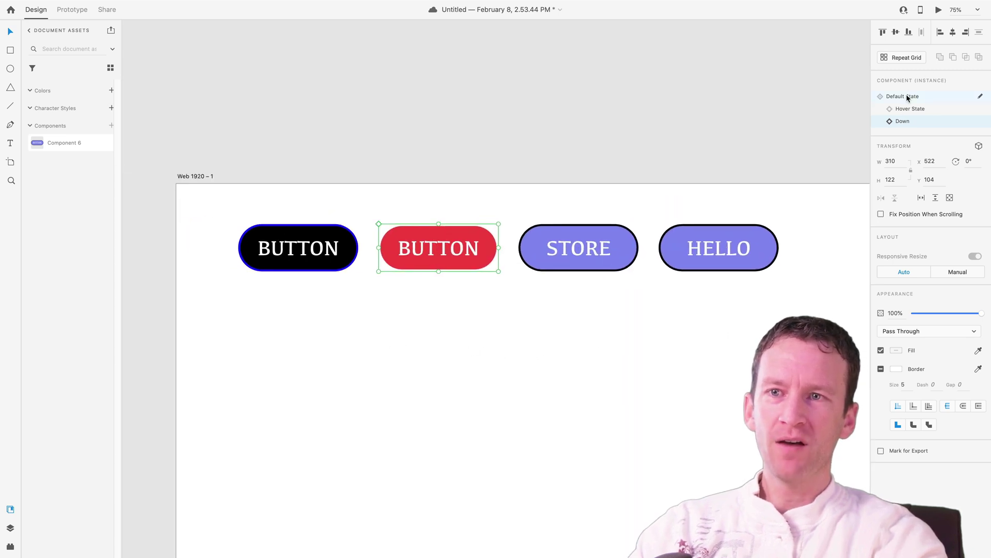
Return the first pill to its default state and set the second pill to Hover State
click(907, 97)
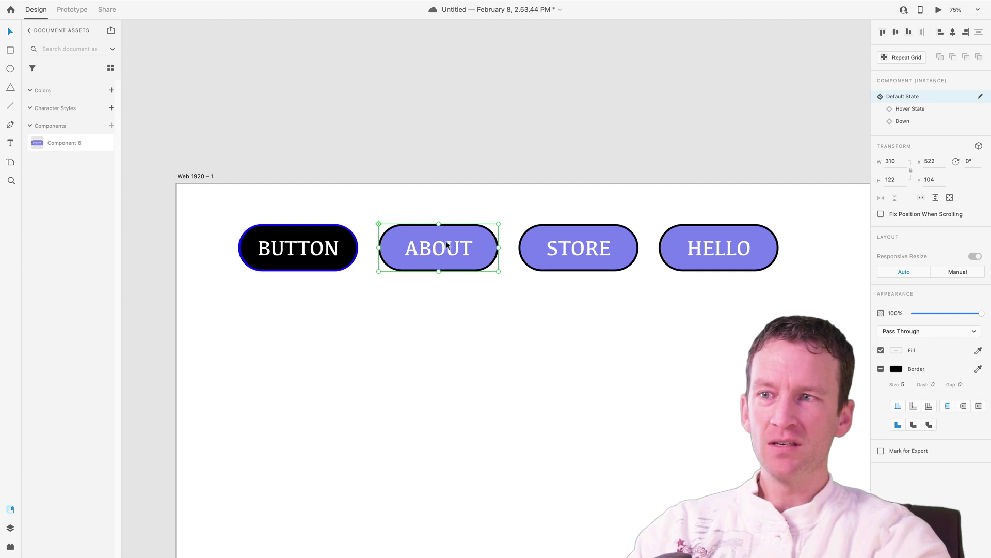
click(343, 251)
click(901, 97)
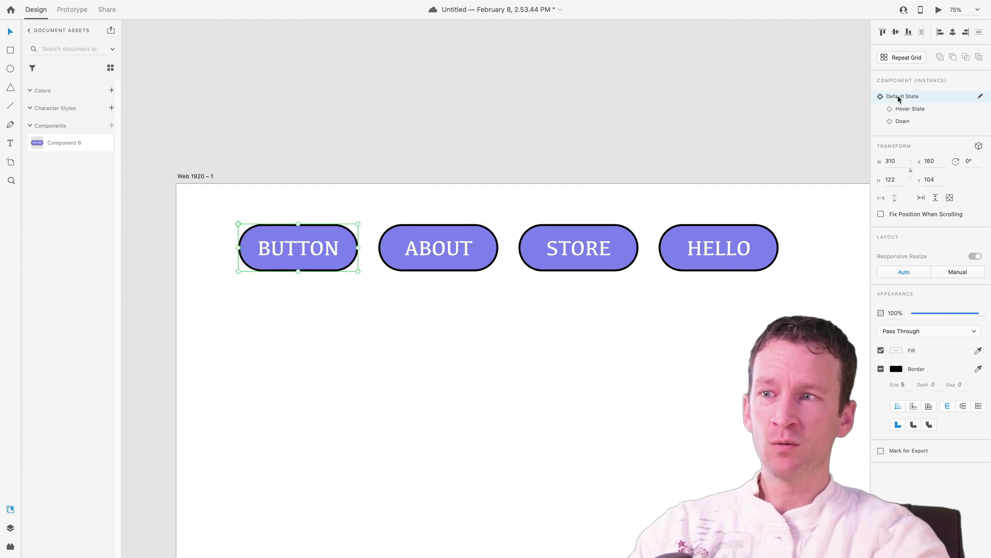
click(438, 253)
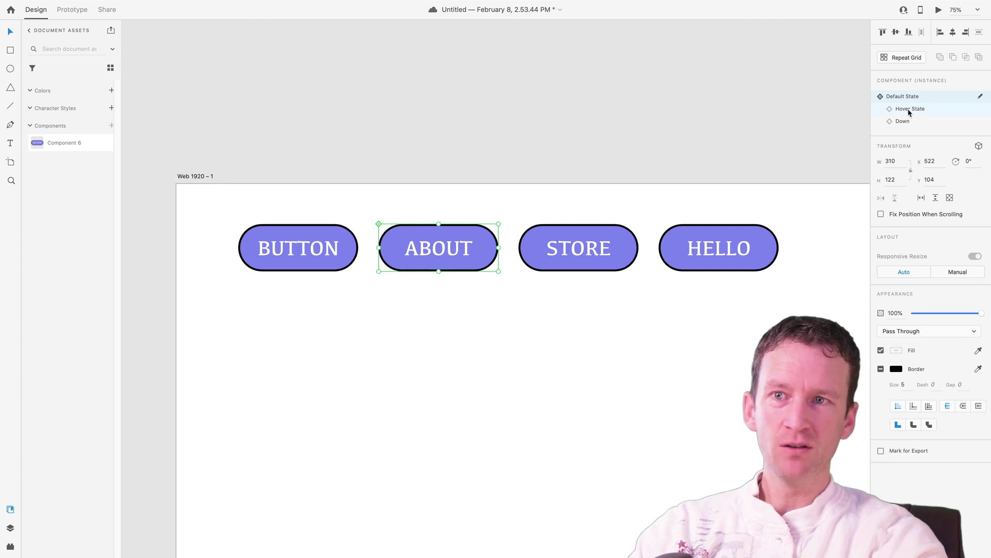
click(908, 110)
Retype the black pill's label as ABOUT
double_click(445, 255)
double_click(437, 250)
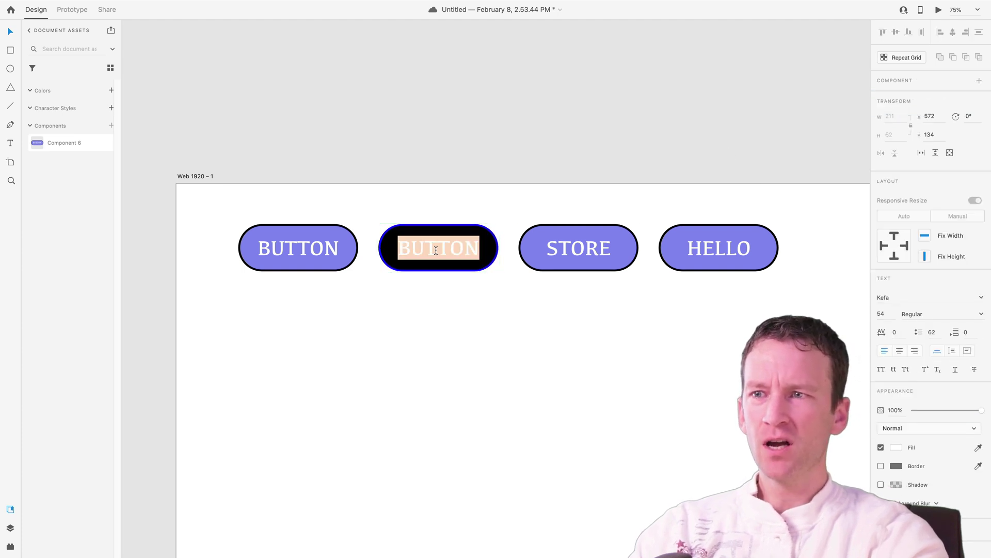
text(abou)
key(BackSpace)
key(BackSpace)
key(BackSpace)
key(BackSpace)
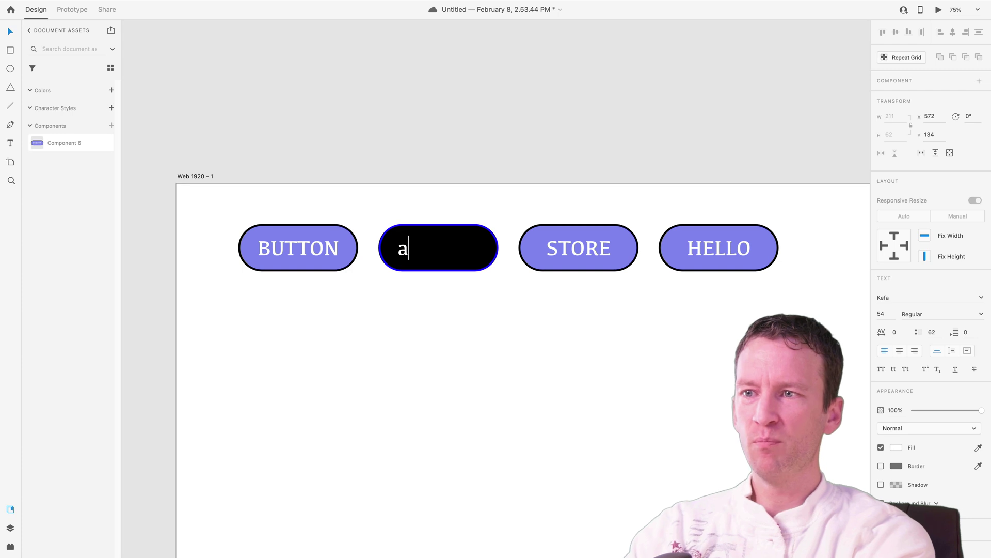
text(ABOUT)
key(Escape)
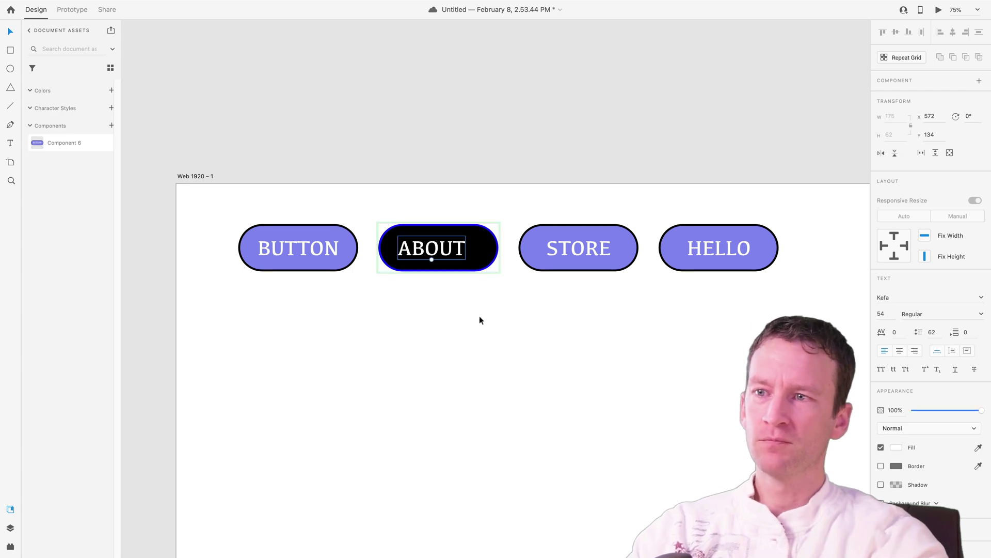
Switch the third pill to its red Down state, relabel it STORE and centre the text
click(582, 251)
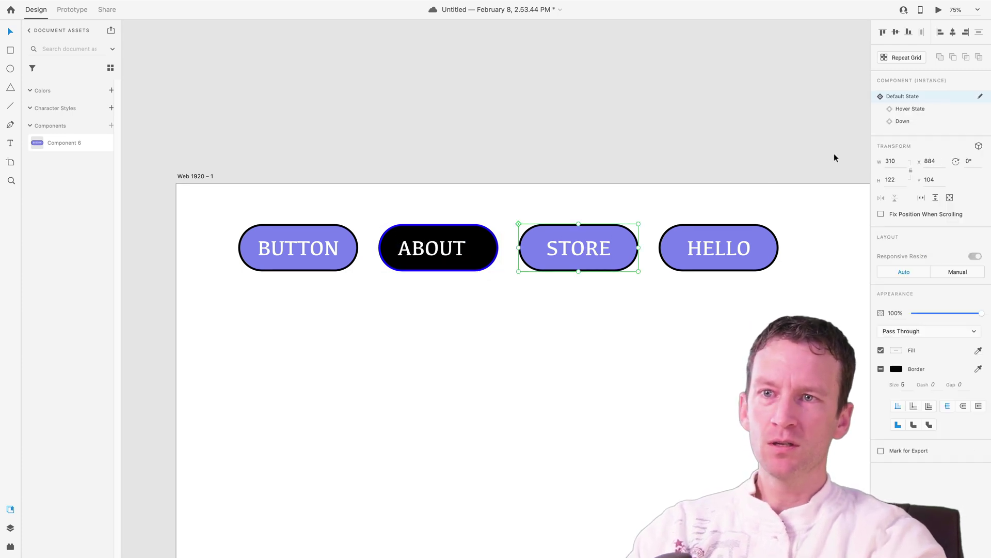
click(907, 124)
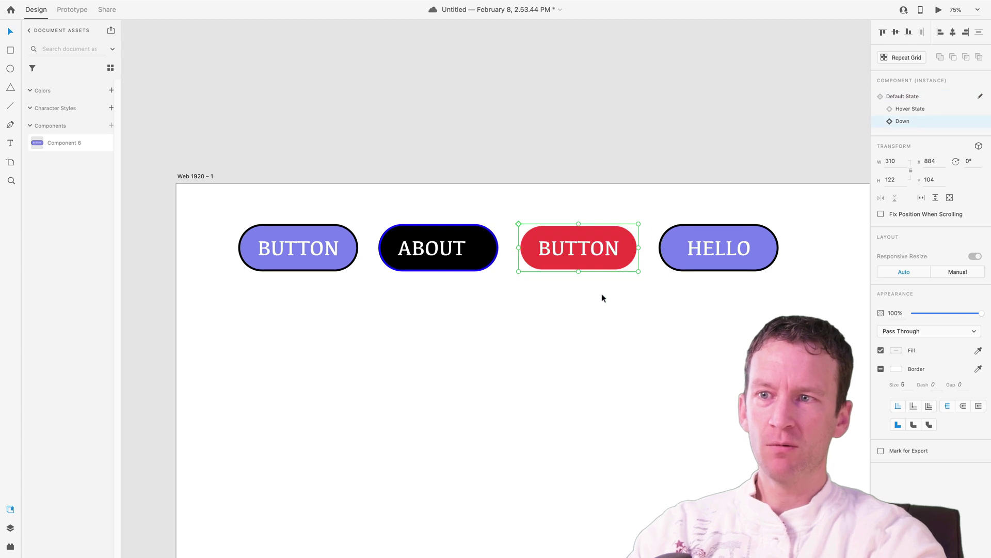
click(602, 293)
double_click(582, 252)
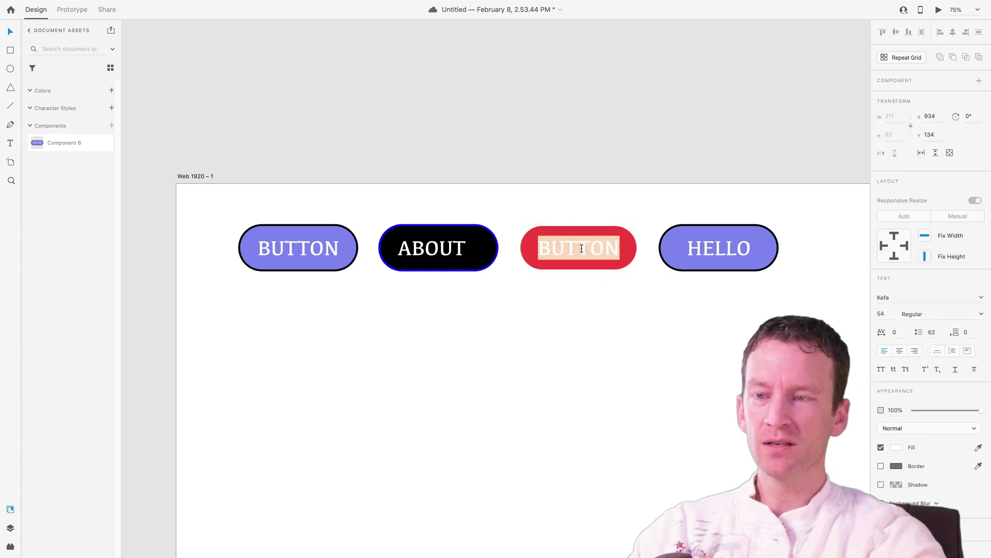
text(STORE)
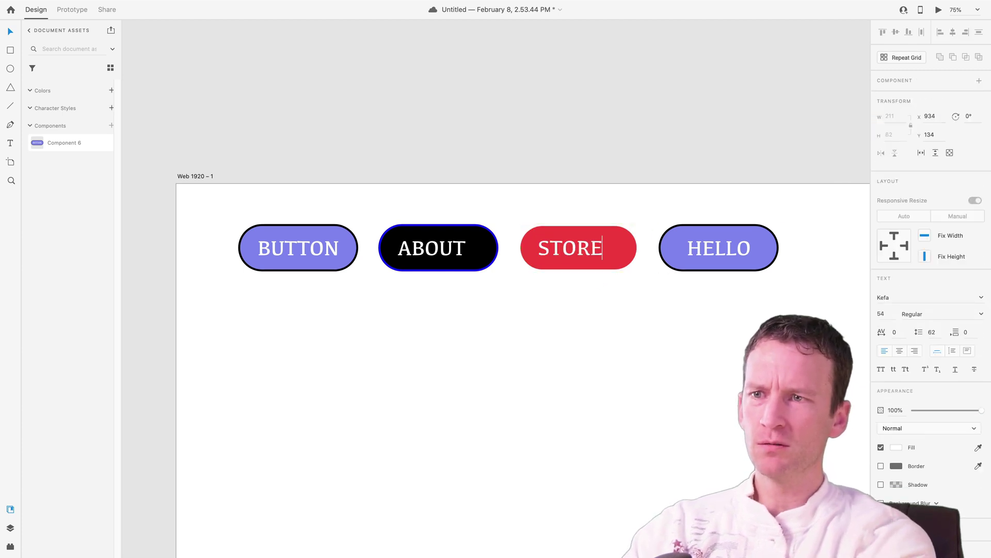
key(Escape)
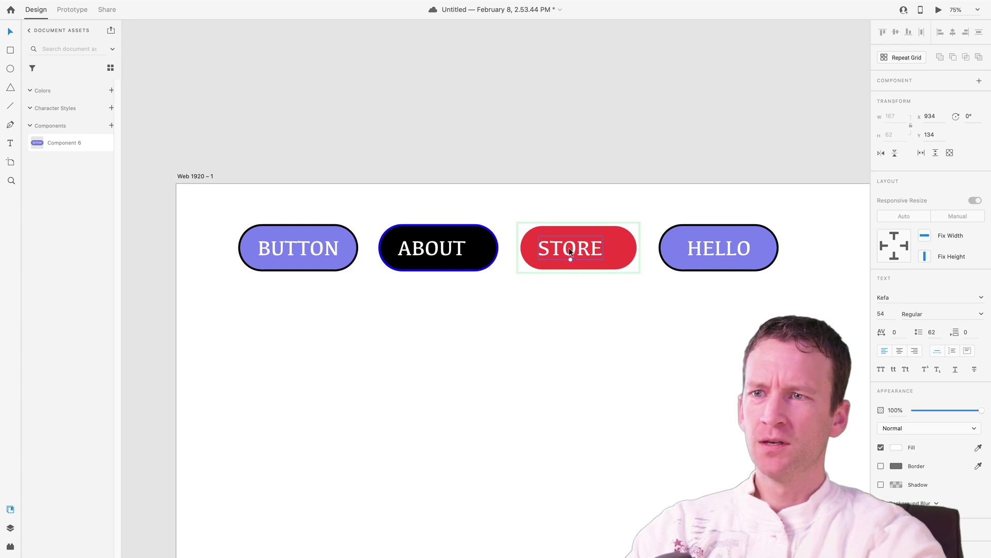
drag(570, 252, 579, 252)
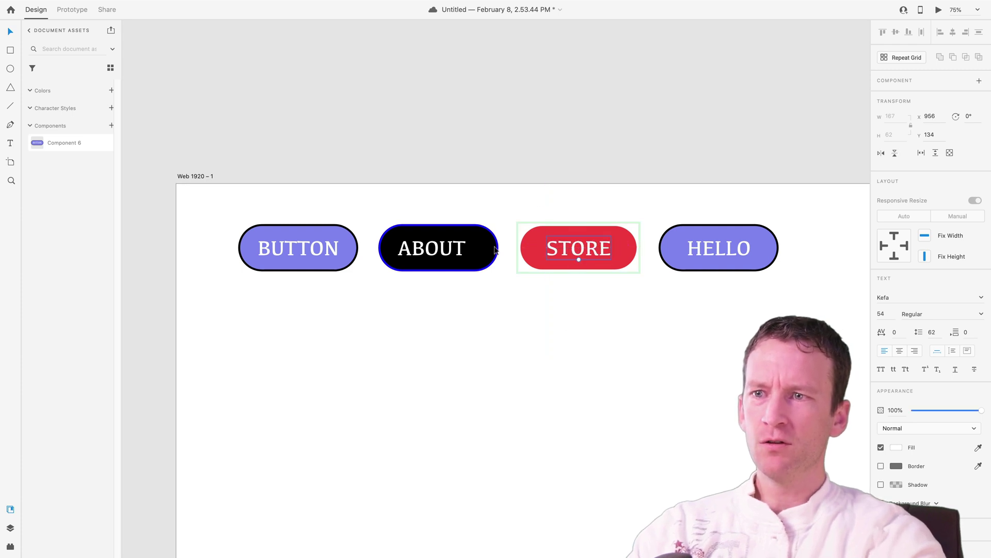
Centre the ABOUT label inside the black pill
click(425, 254)
double_click(431, 253)
drag(431, 253, 438, 253)
click(483, 364)
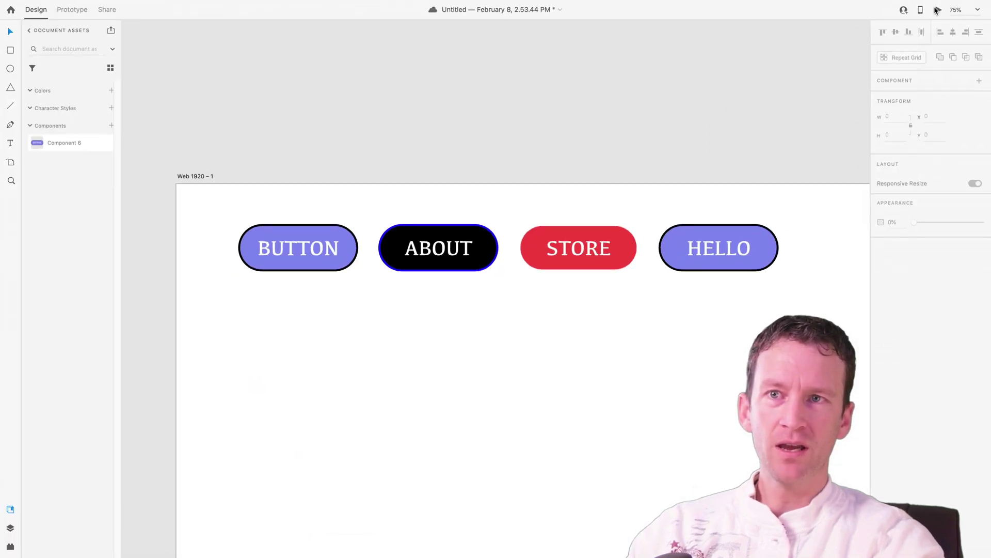
click(938, 10)
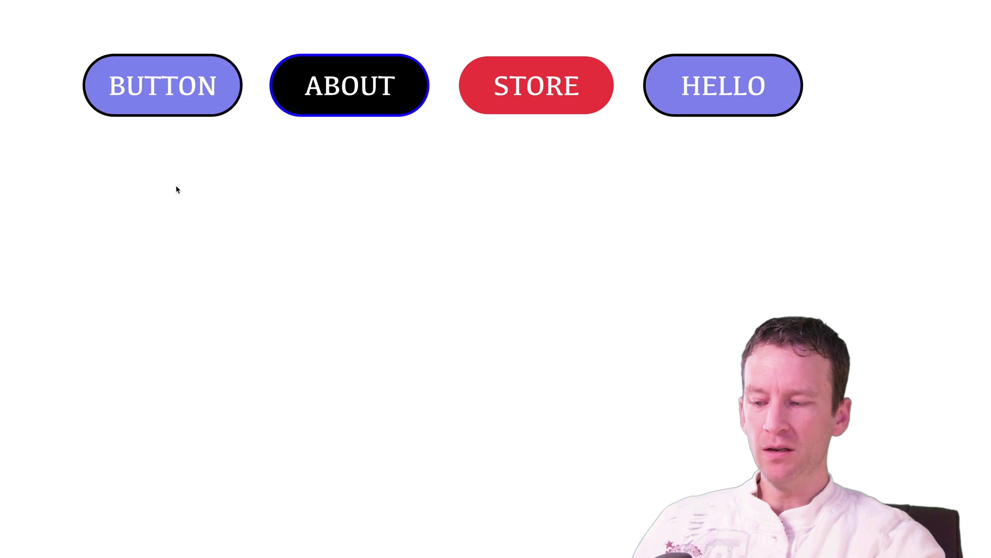
key(Escape)
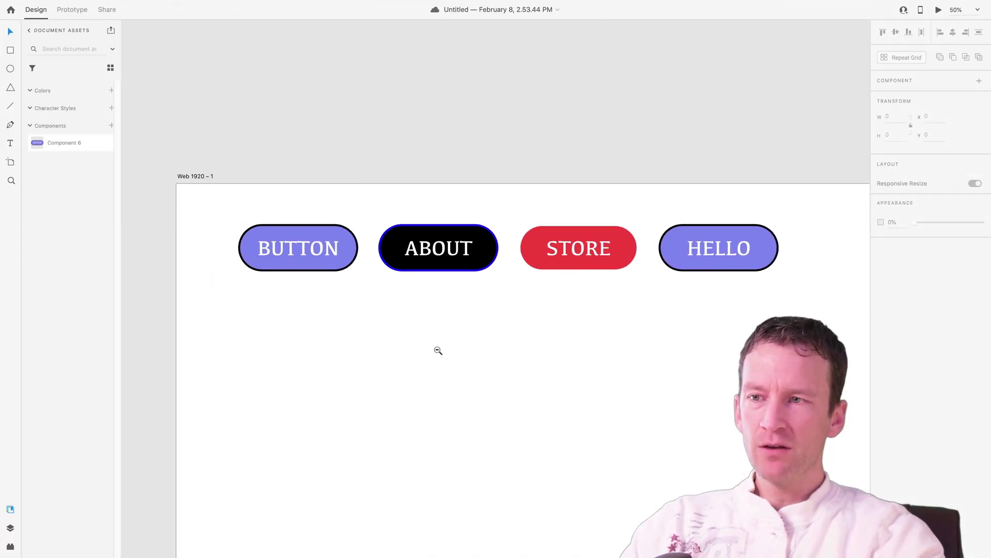
Zoom out to 50% and pan to frame the artboard with the red main BUTTON beside it
key(super+minus)
drag(444, 303, 395, 237)
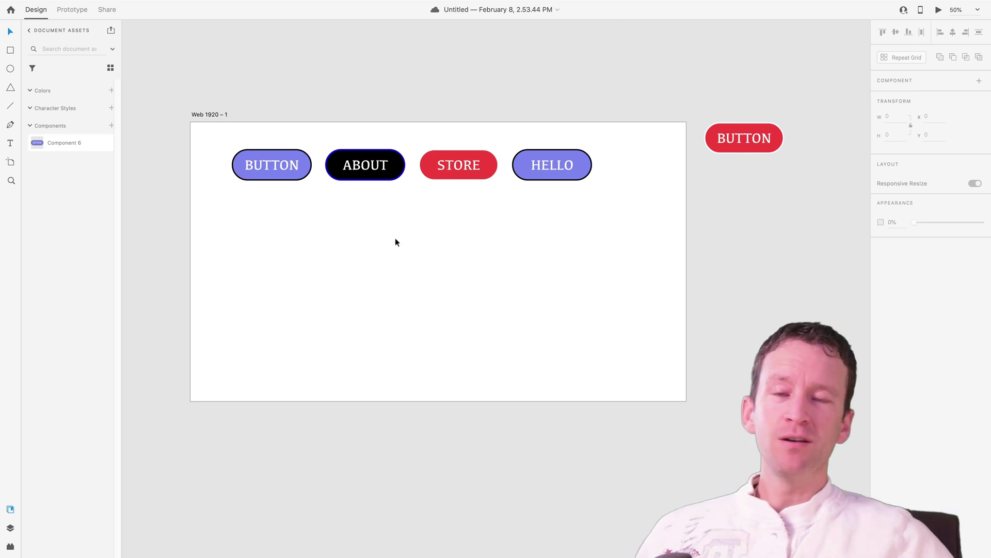